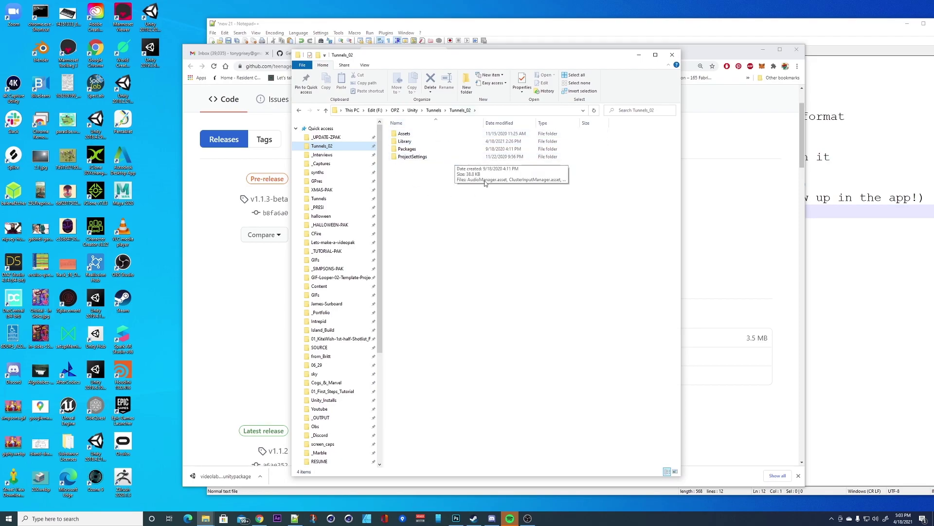
# Copy the Tunnels_02 project folder from the parent Tunnels folder
pyautogui.moveTo(466, 56); pyautogui.dragTo(477, 53)
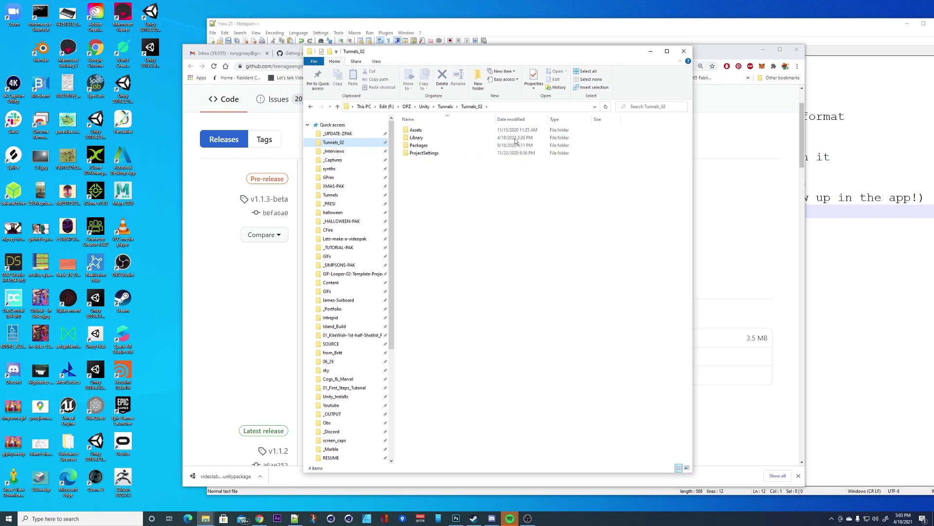
pyautogui.click(445, 106)
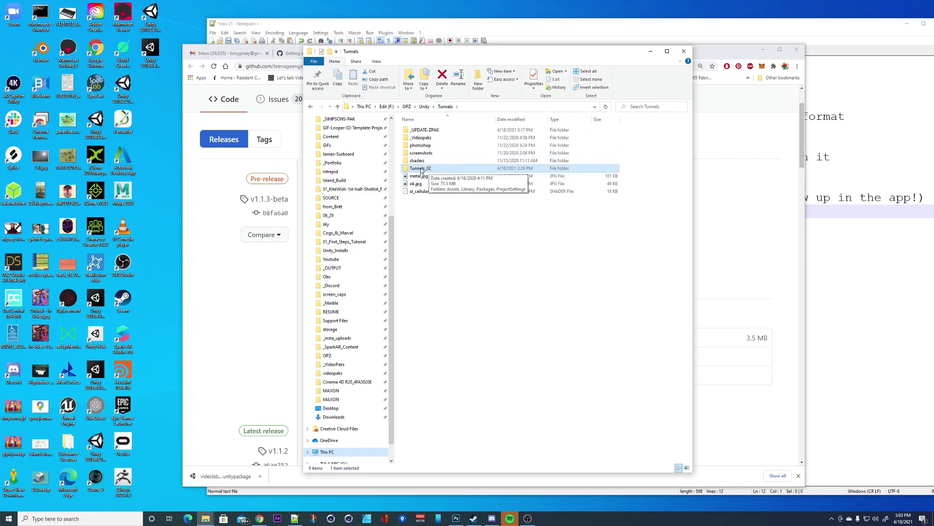
pyautogui.doubleClick(421, 169)
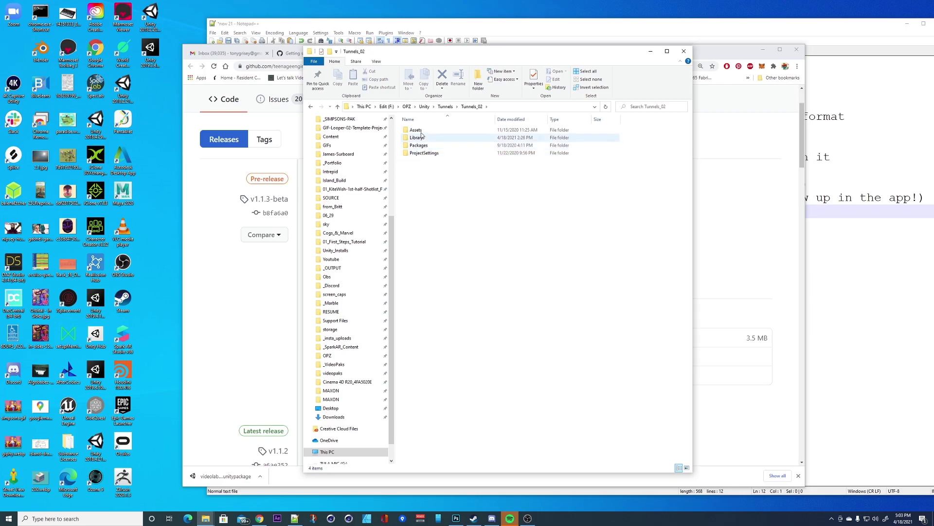
pyautogui.click(445, 106)
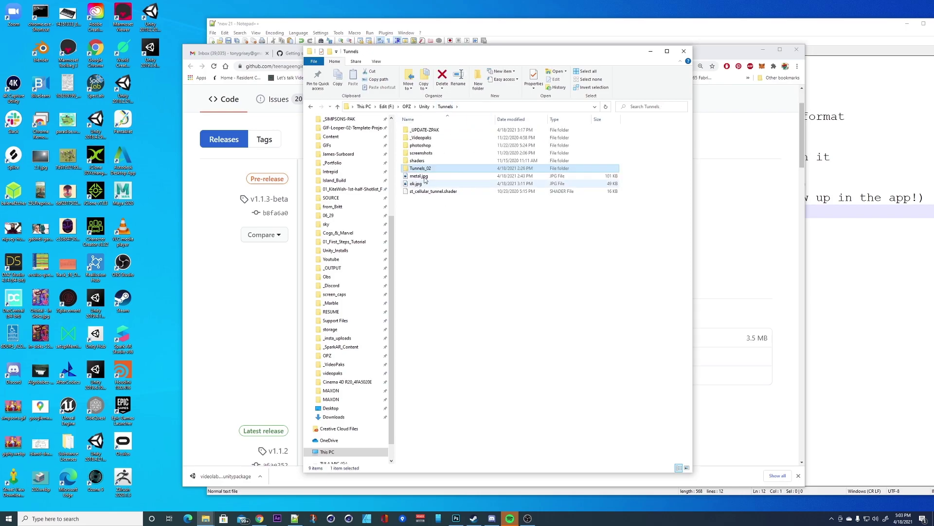
pyautogui.rightClick(421, 169)
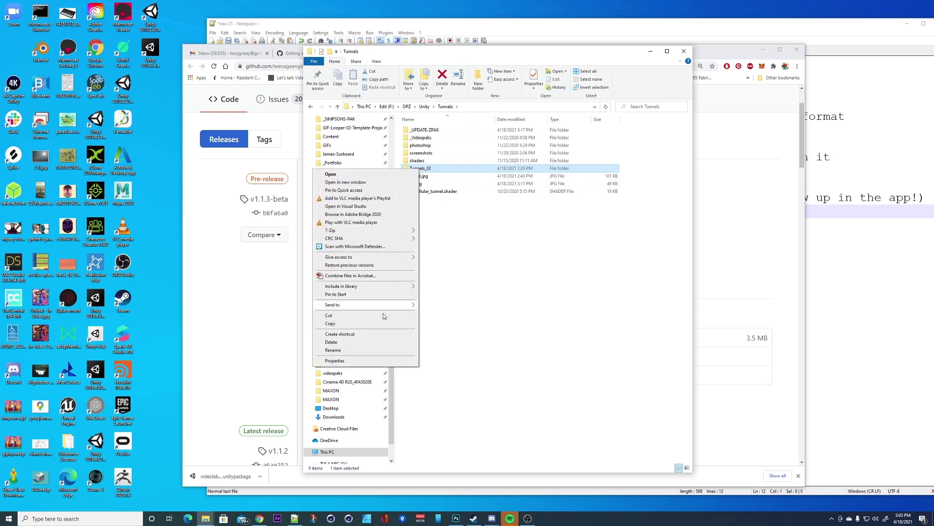
pyautogui.click(378, 324)
# Create a folder named 03 in _UPDATE-ZPAK and paste the Tunnels_02 copy into it
pyautogui.click(444, 308)
pyautogui.click(427, 131)
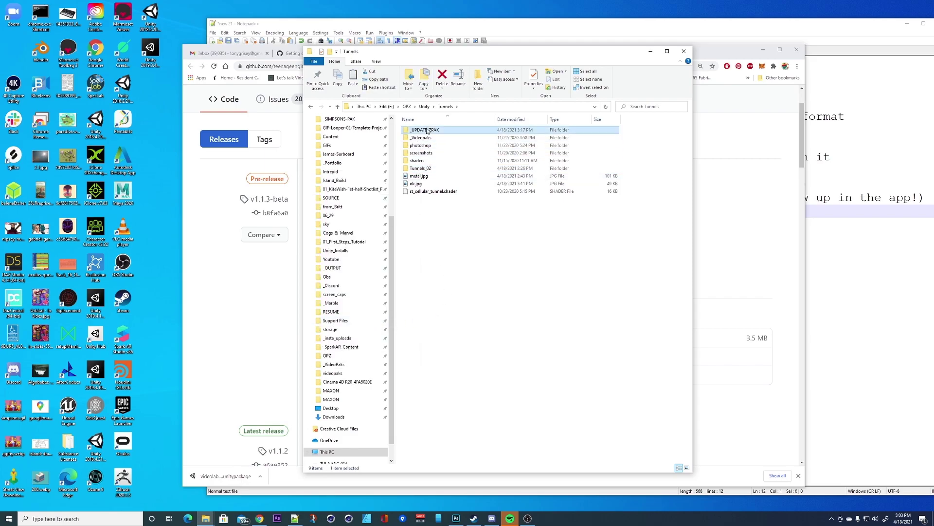
pyautogui.doubleClick(424, 131)
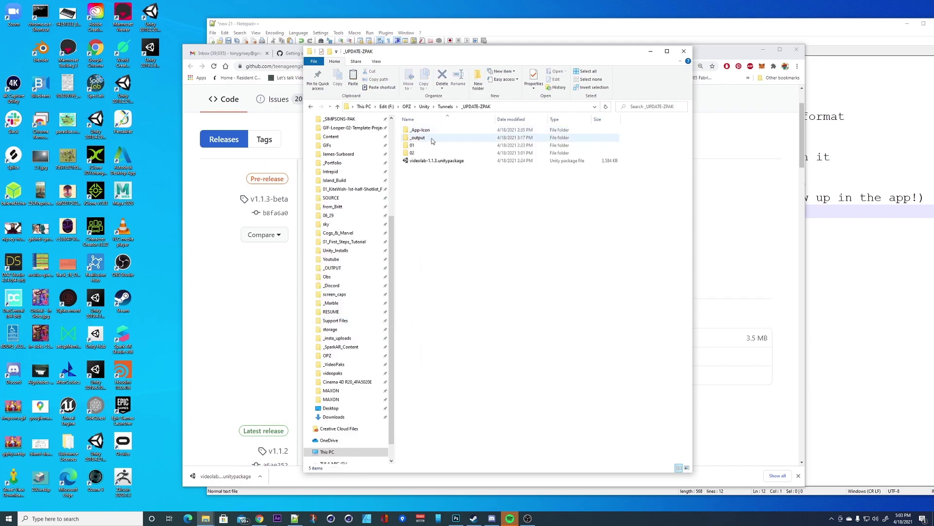
pyautogui.rightClick(435, 215)
pyautogui.moveTo(408, 302)
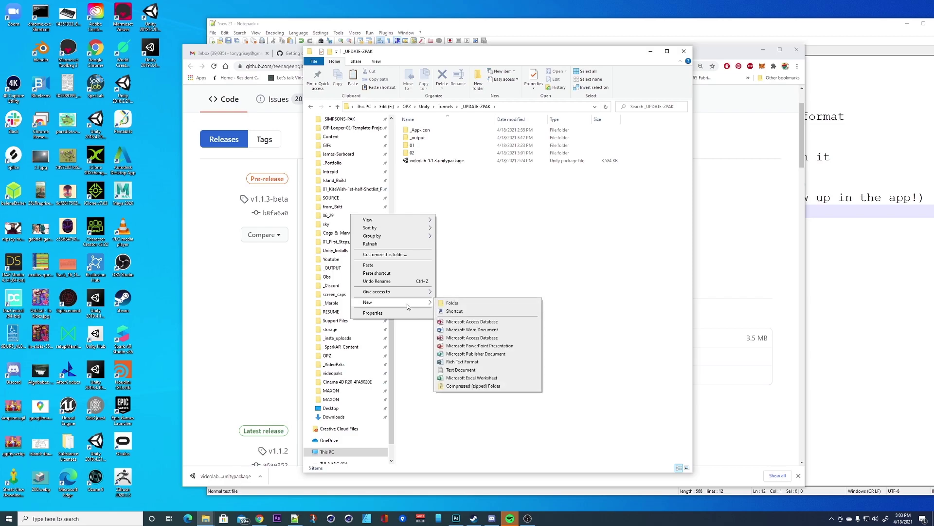
pyautogui.click(475, 304)
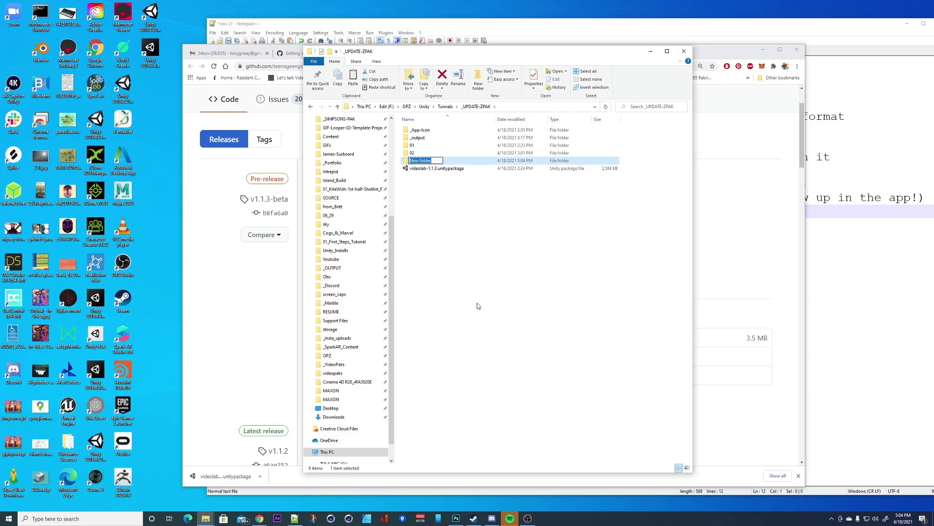
pyautogui.write('03')
pyautogui.press('Return')
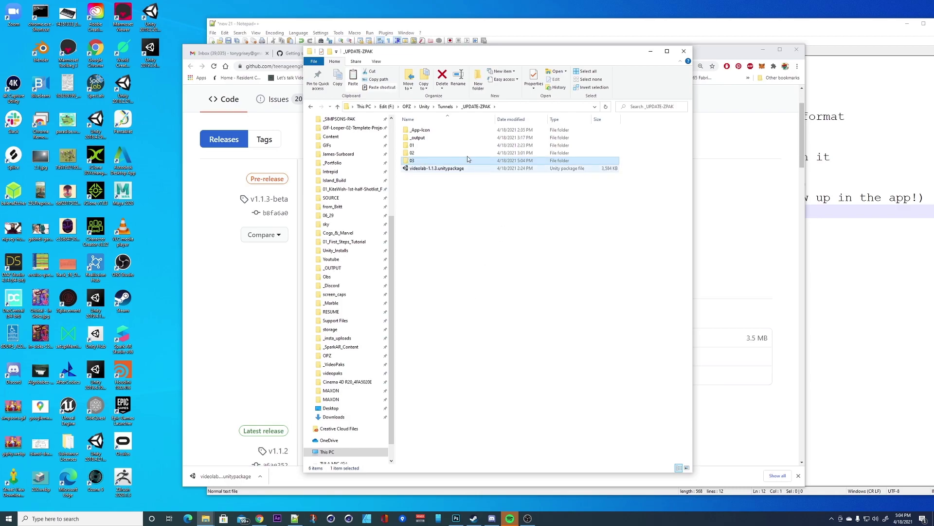
pyautogui.doubleClick(414, 160)
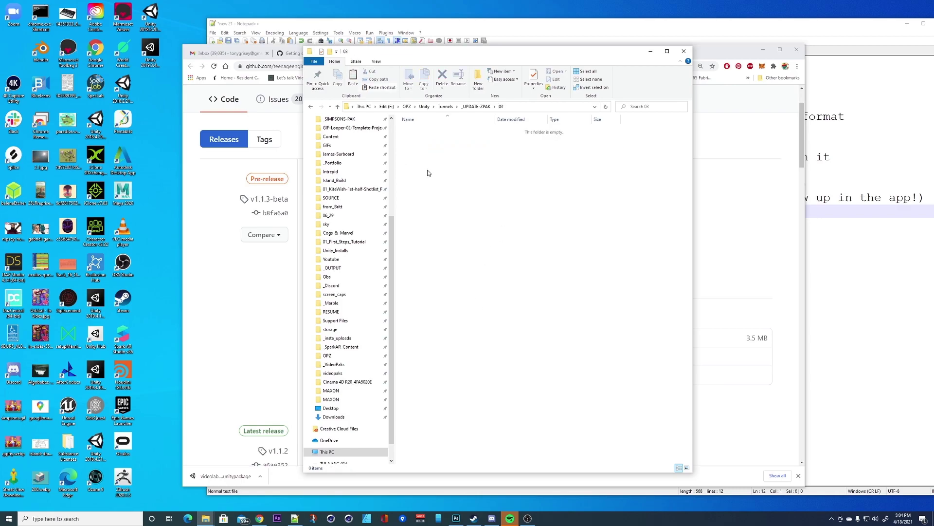
pyautogui.hotkey('ctrl', 'v')
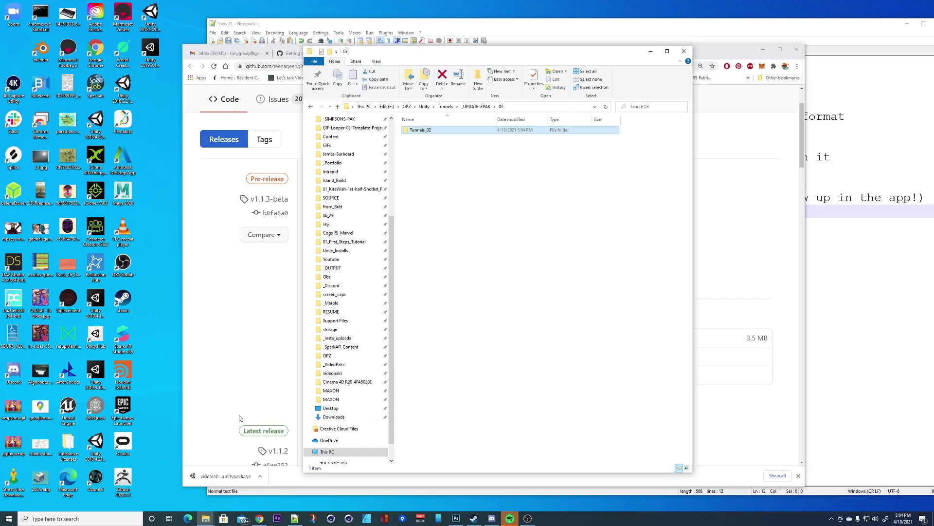
pyautogui.click(79, 518)
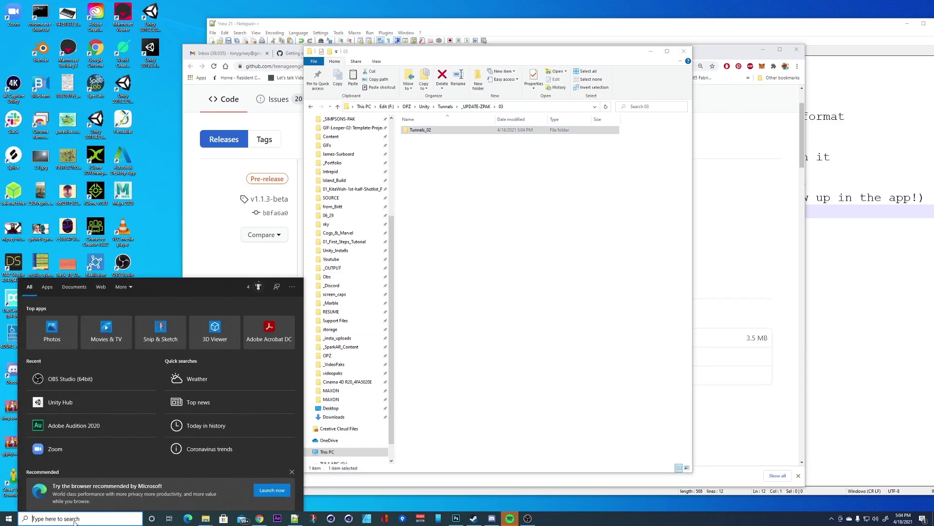
# Launch Unity Hub and add the Tunnels_02 project from _UPDATE-ZPAK\03
pyautogui.write('un')
pyautogui.press('Return')
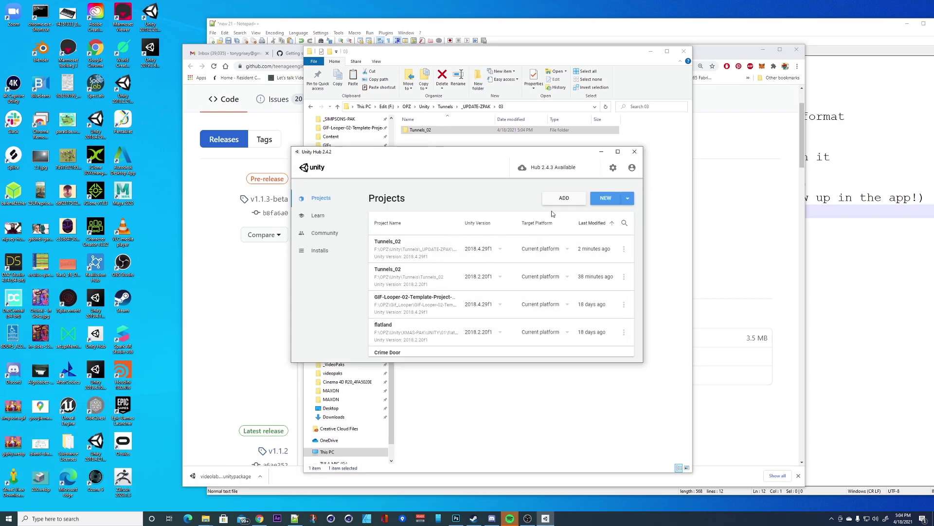
pyautogui.click(564, 200)
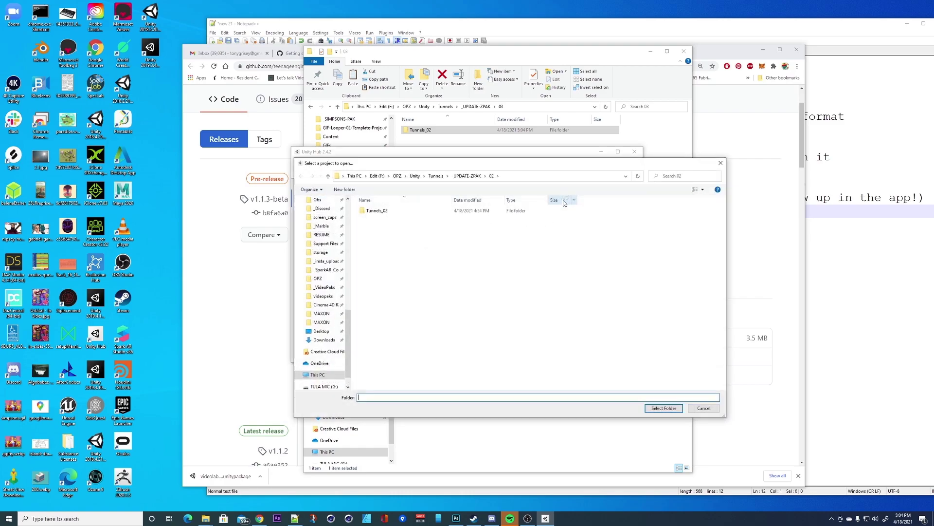
pyautogui.click(466, 175)
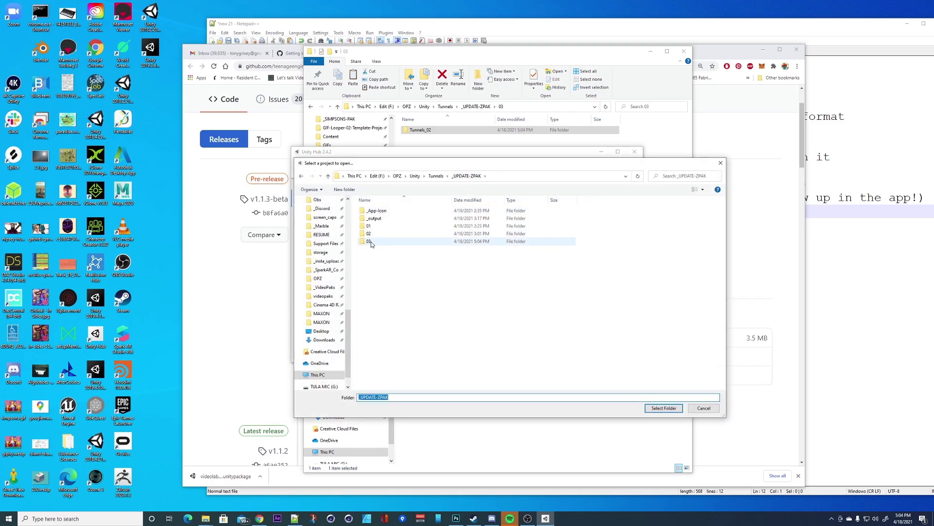
pyautogui.doubleClick(370, 241)
pyautogui.click(378, 212)
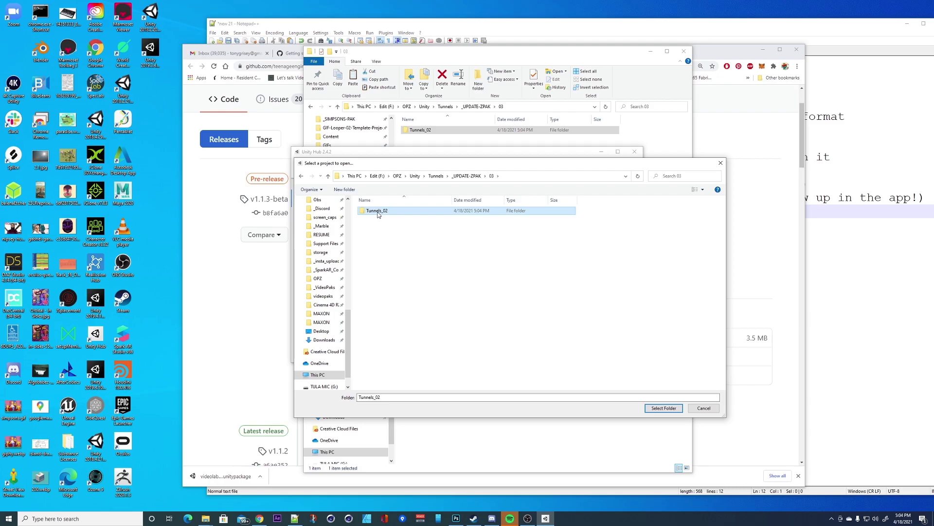
pyautogui.click(664, 408)
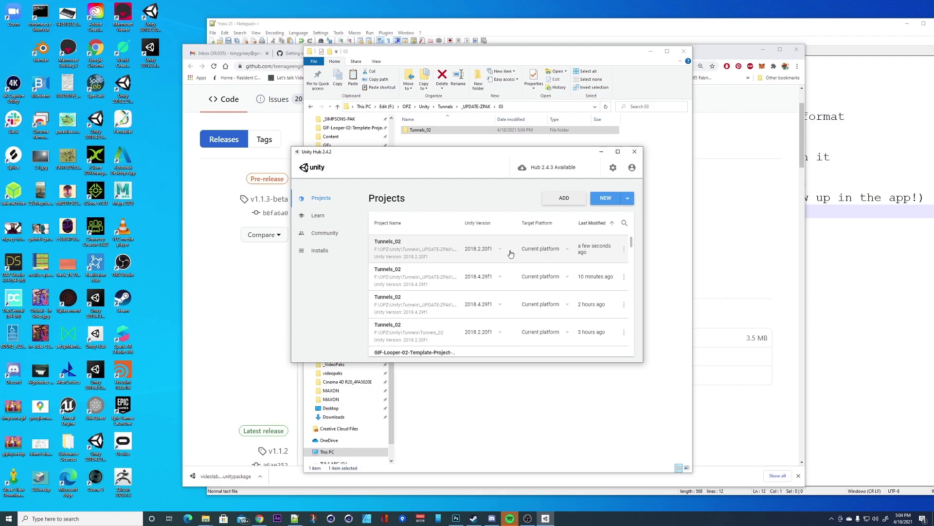
# Set the new Tunnels_02 project to Unity 2018.4.29f1, open it, and confirm the upgrade
pyautogui.click(500, 251)
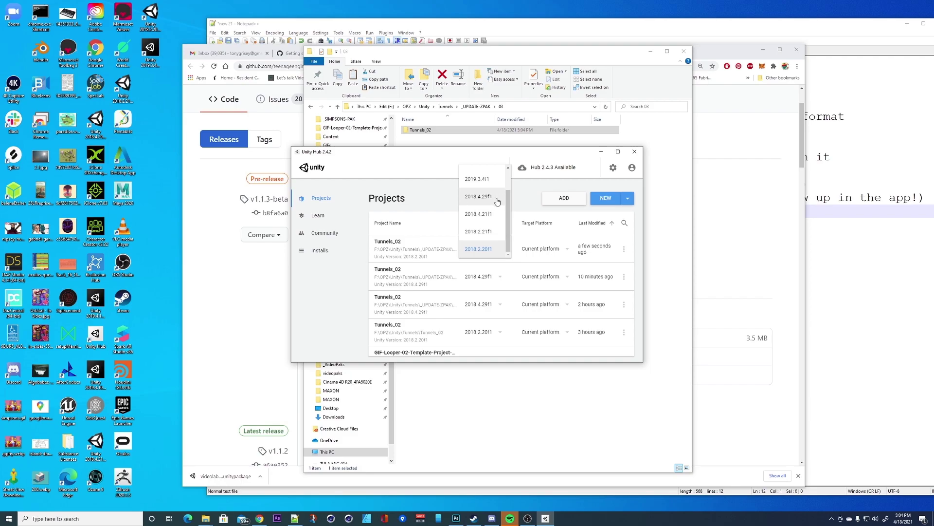
pyautogui.click(479, 199)
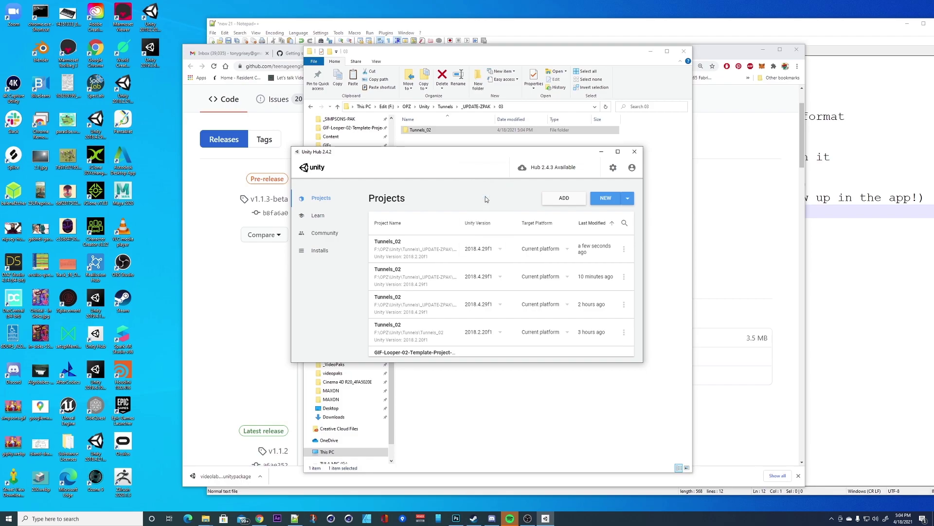
pyautogui.click(442, 250)
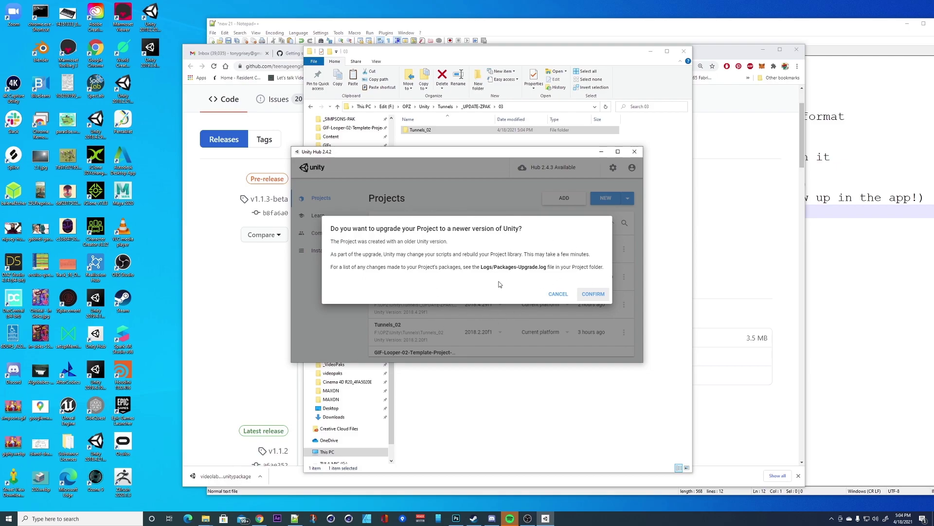
pyautogui.click(593, 295)
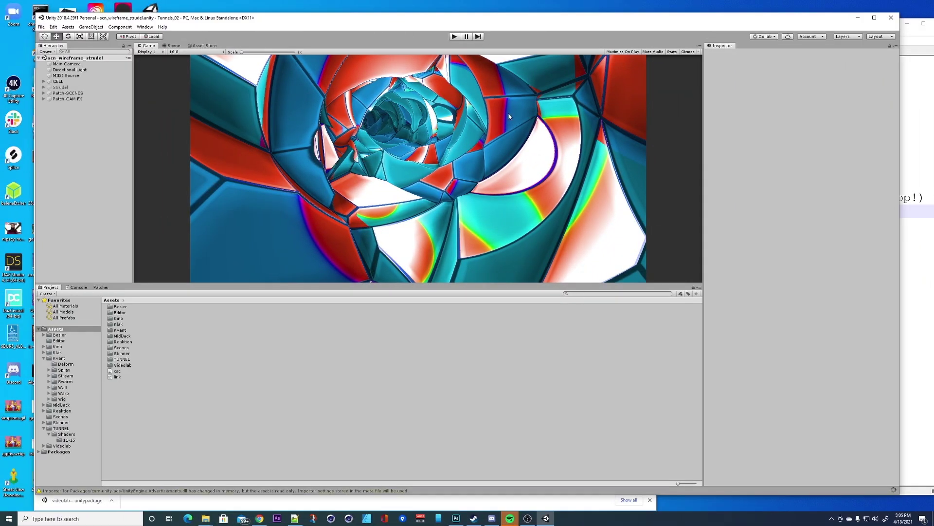
# Move the Unity editor aside and bring the Chrome videolab releases page forward
pyautogui.moveTo(393, 21); pyautogui.dragTo(604, 35)
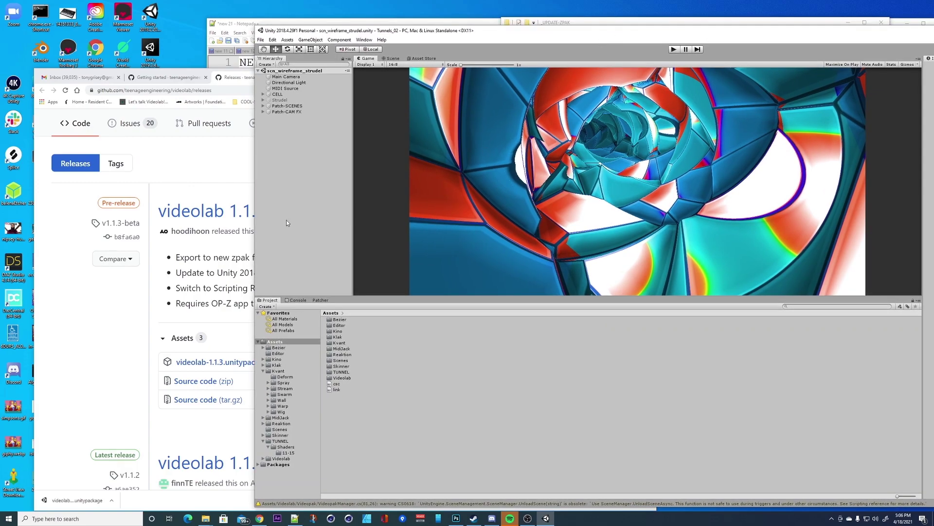
pyautogui.moveTo(180, 72); pyautogui.dragTo(196, 55)
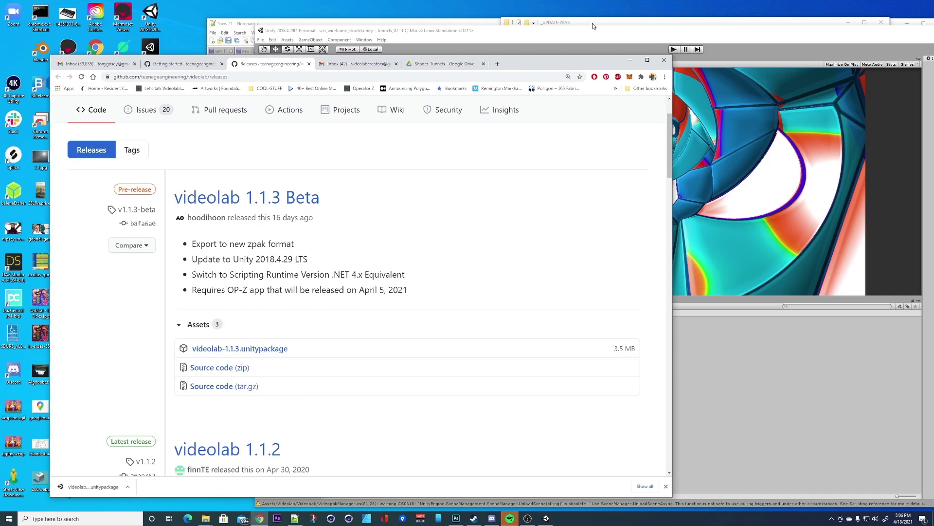
# Import videolab-1.1.3.unitypackage from _UPDATE-ZPAK with all items checked
pyautogui.moveTo(585, 23); pyautogui.dragTo(546, 24)
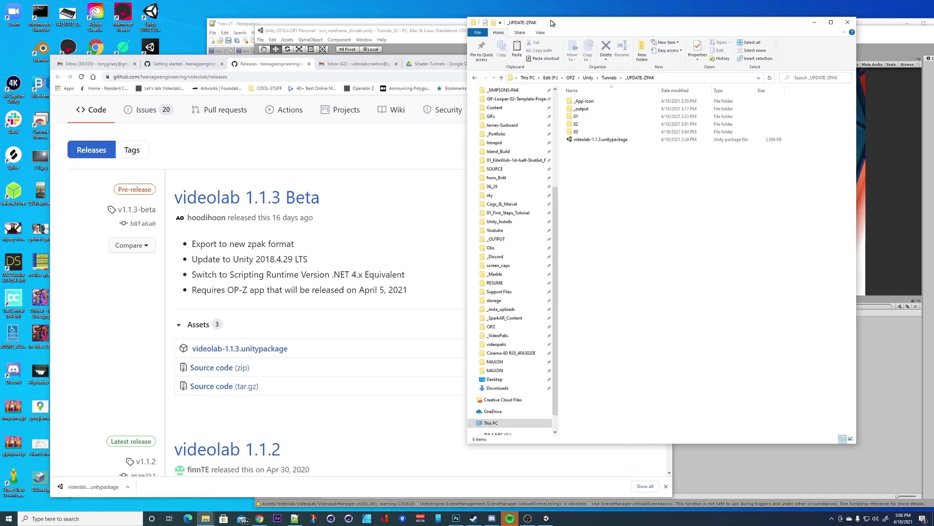
pyautogui.doubleClick(585, 141)
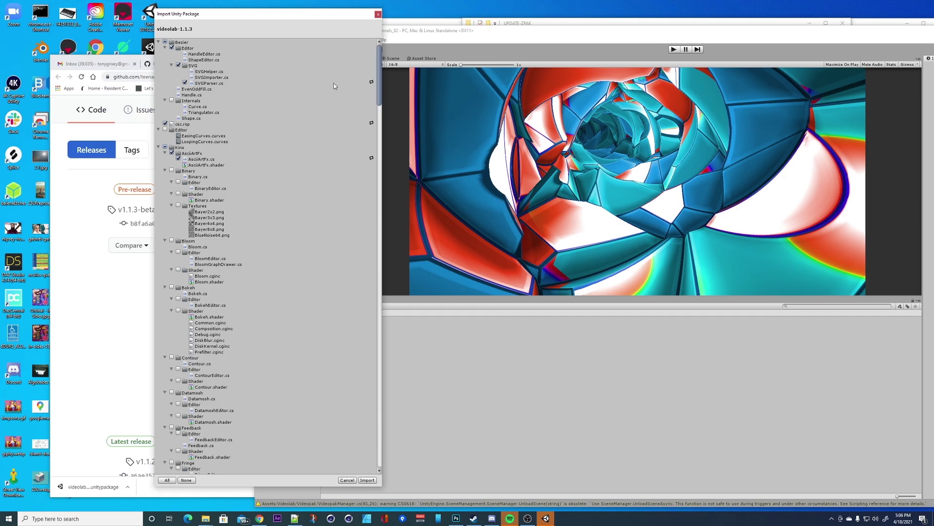
pyautogui.moveTo(294, 18); pyautogui.dragTo(300, 16)
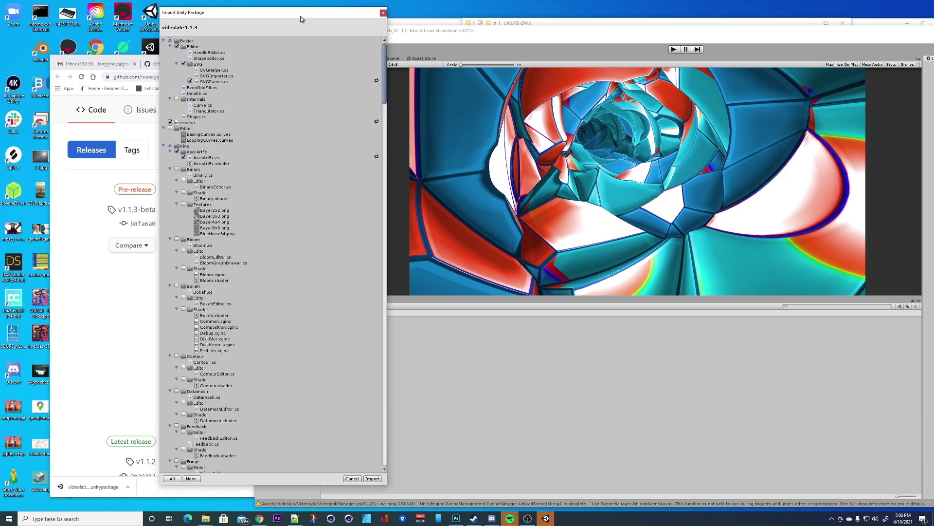
pyautogui.scroll(-4, 279, 310)
pyautogui.scroll(4, 284, 389)
pyautogui.click(372, 478)
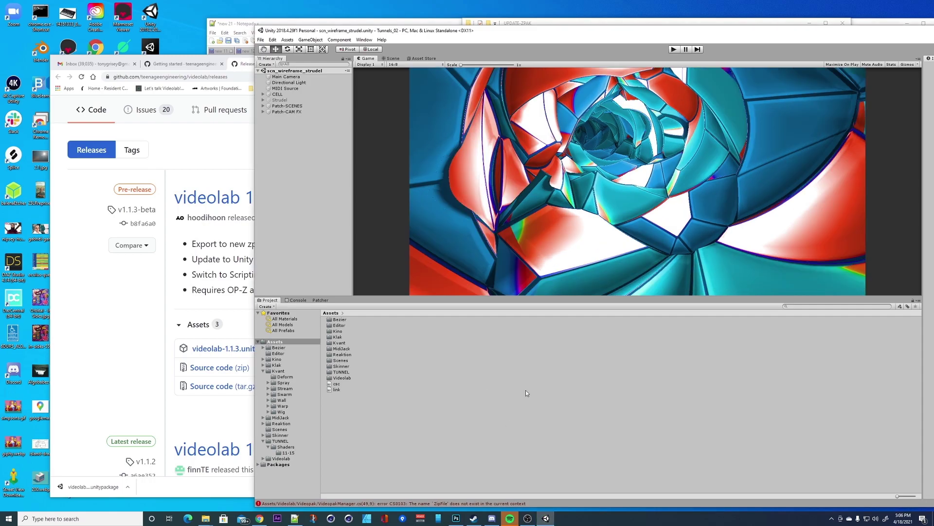
# Set Player Scripting Runtime Version to .NET 4.x Equivalent and restart the editor
pyautogui.moveTo(413, 35); pyautogui.dragTo(344, 33)
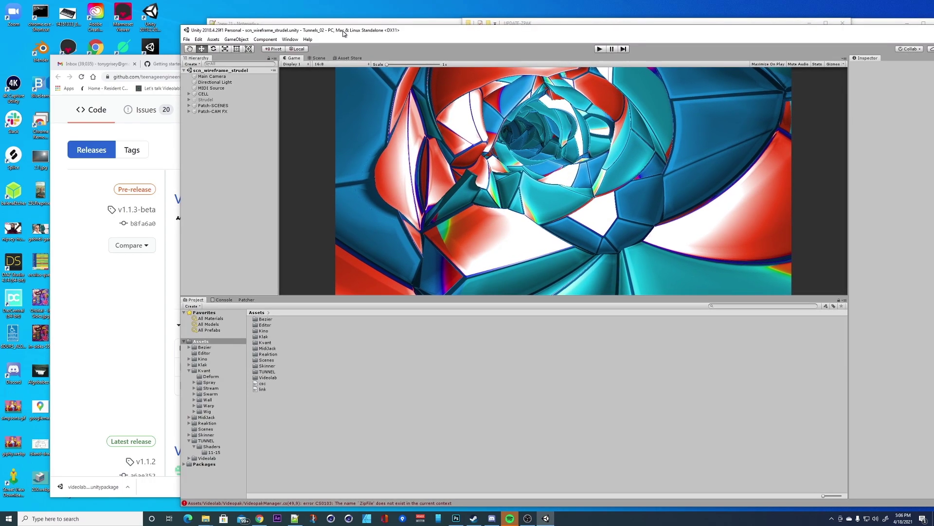
pyautogui.click(198, 39)
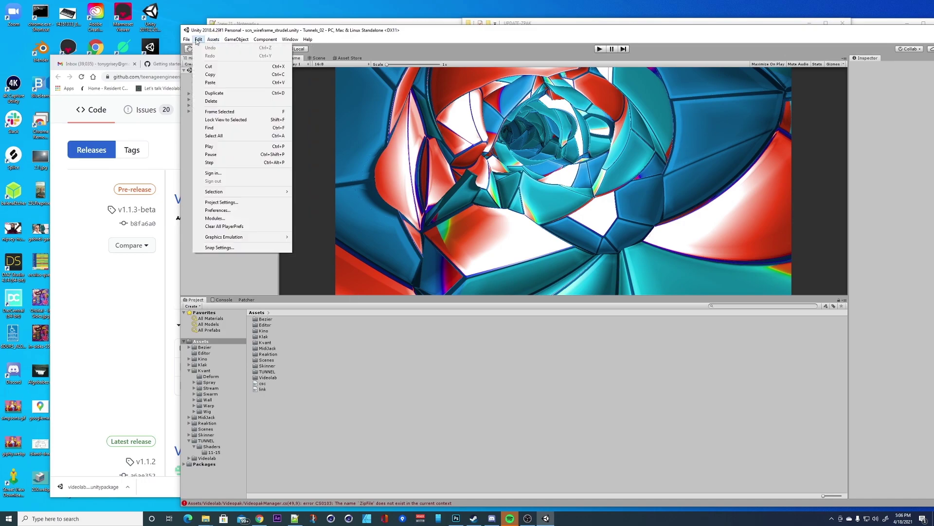
pyautogui.click(230, 203)
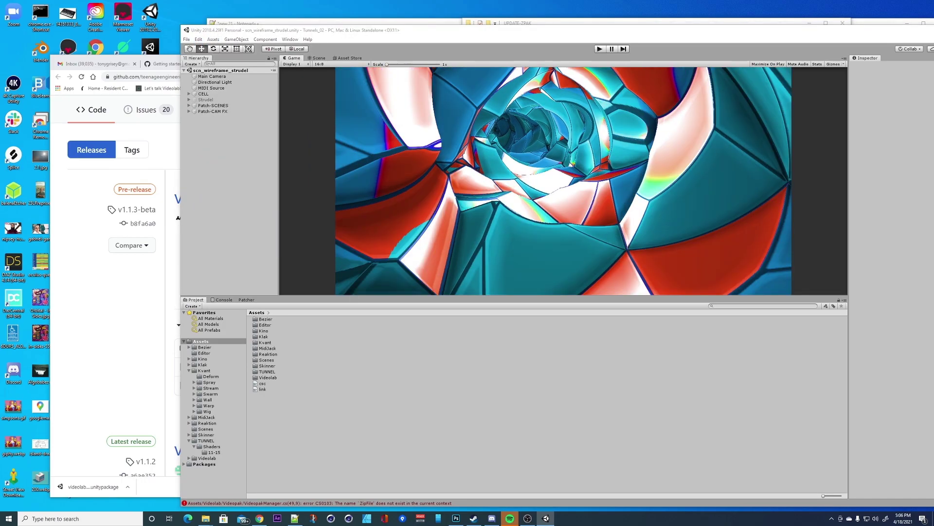
pyautogui.moveTo(721, 90); pyautogui.dragTo(523, 71)
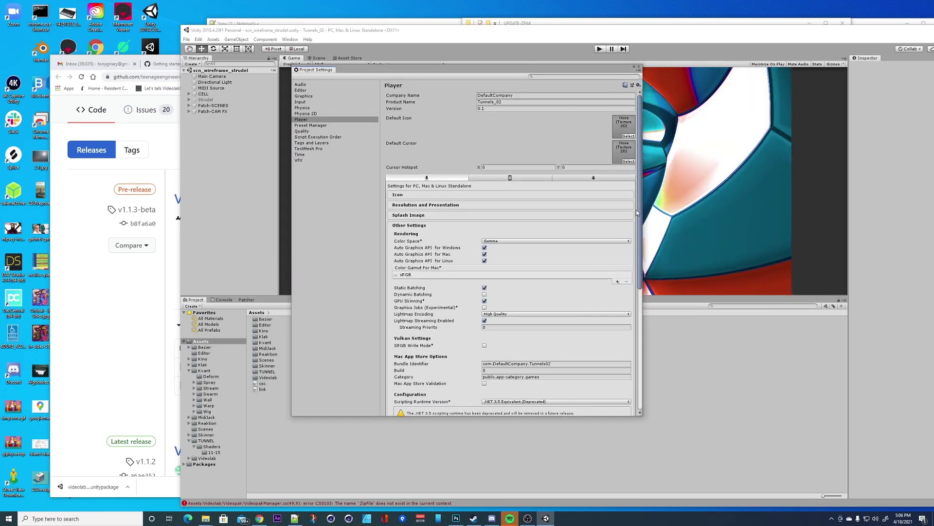
pyautogui.scroll(-2, 640, 282)
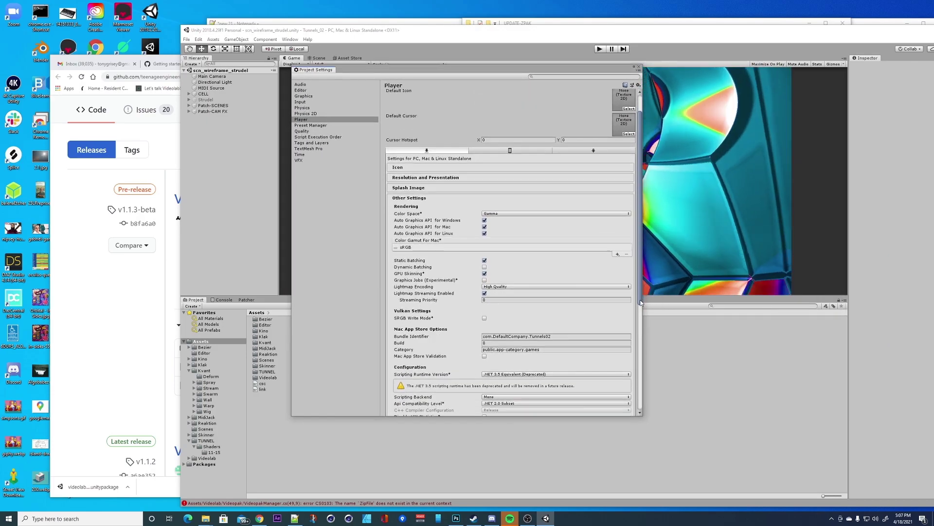
pyautogui.scroll(2, 639, 282)
pyautogui.click(314, 114)
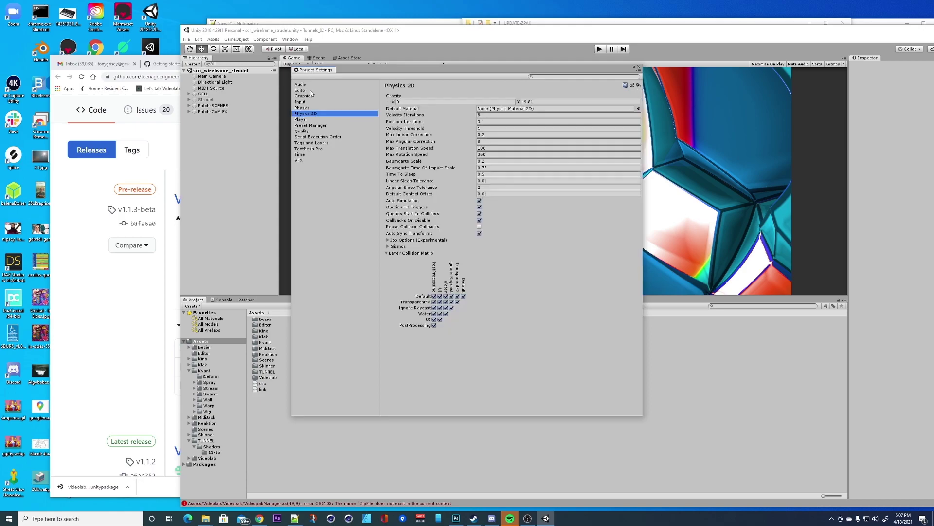
pyautogui.click(304, 120)
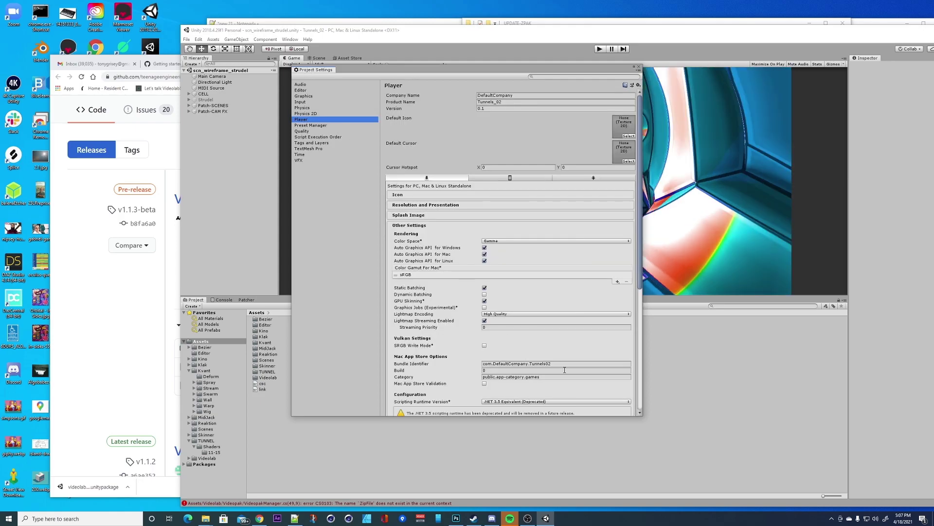
pyautogui.scroll(-2, 640, 278)
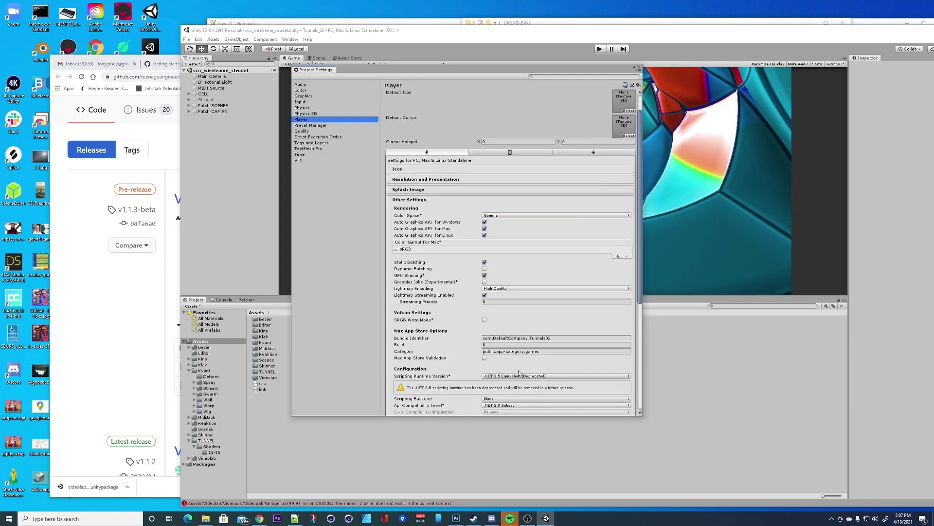
pyautogui.click(520, 376)
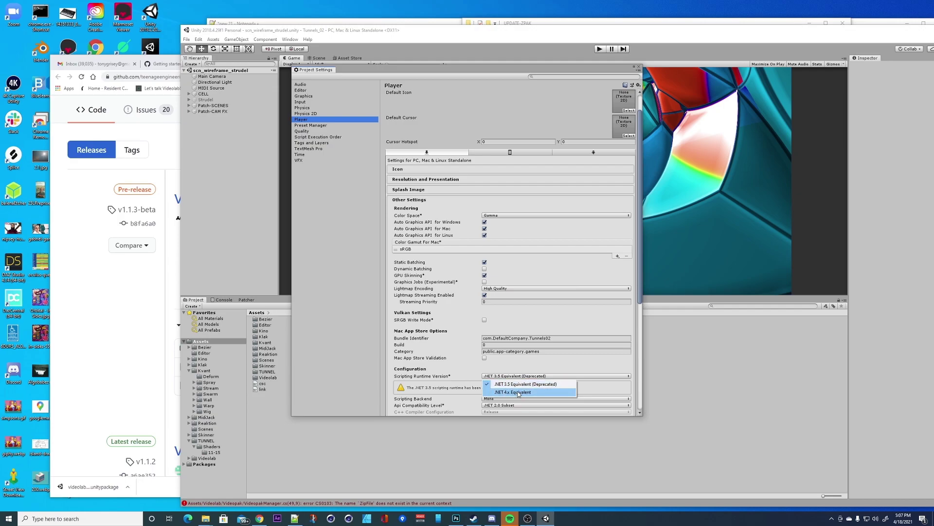
pyautogui.click(519, 393)
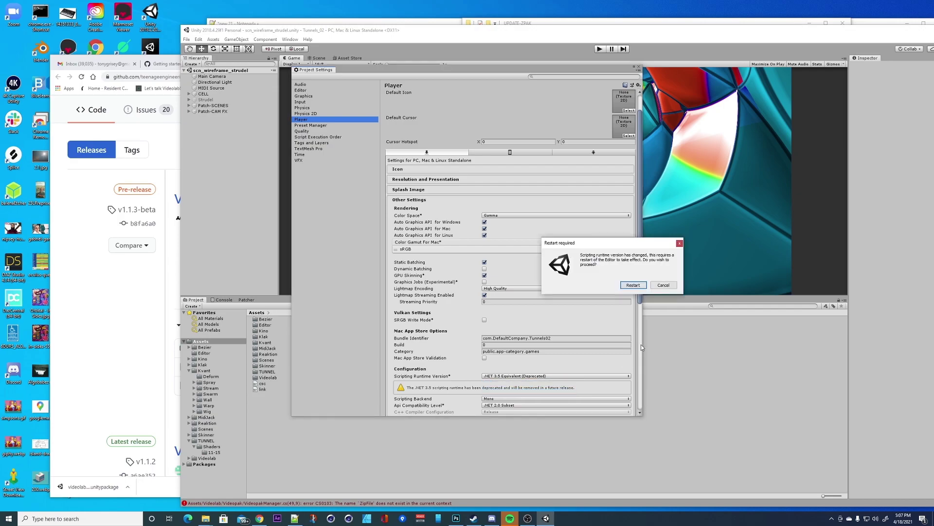
pyautogui.click(633, 285)
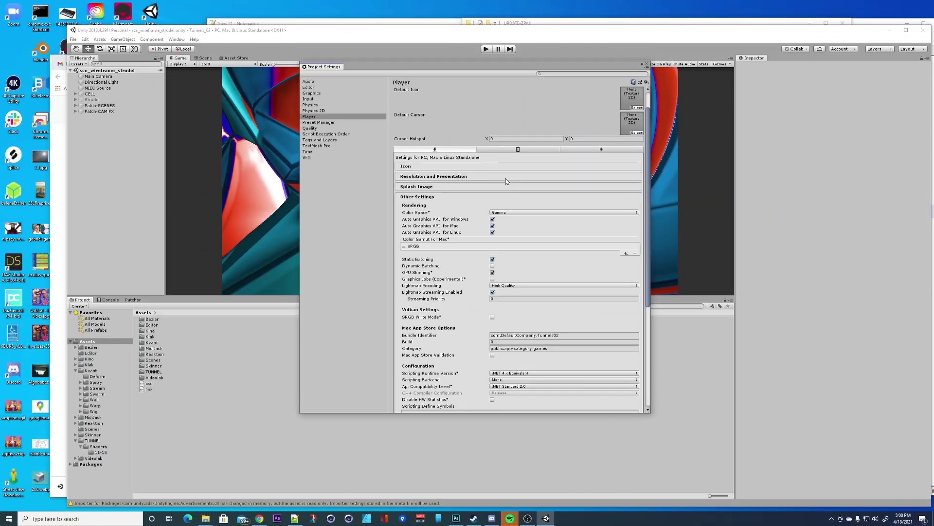
# In standalone Player settings, disable Auto Graphics API for Windows, keeping Mac's enabled
pyautogui.click(495, 150)
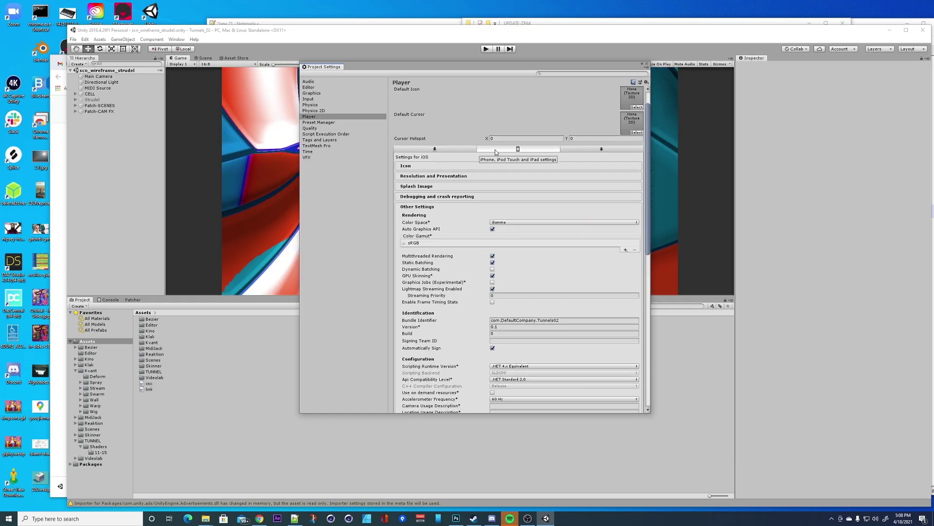
pyautogui.click(435, 149)
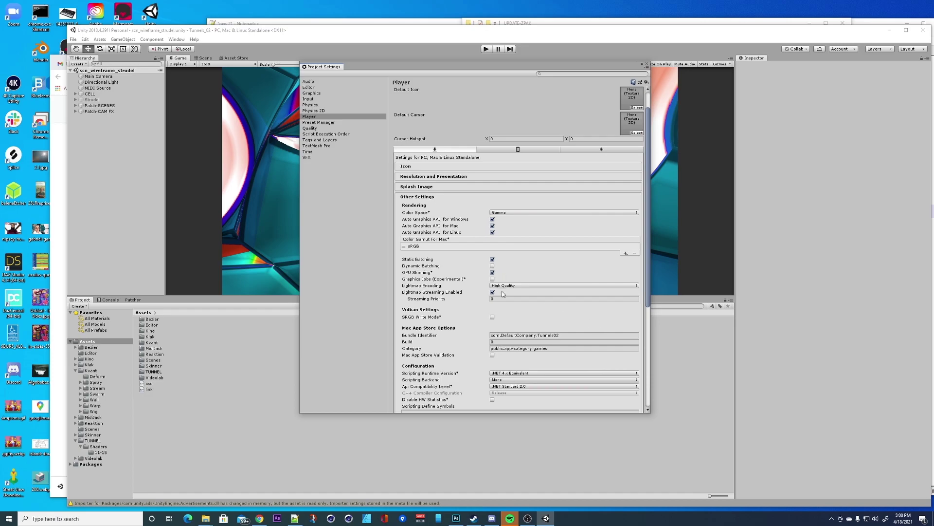
pyautogui.click(493, 226)
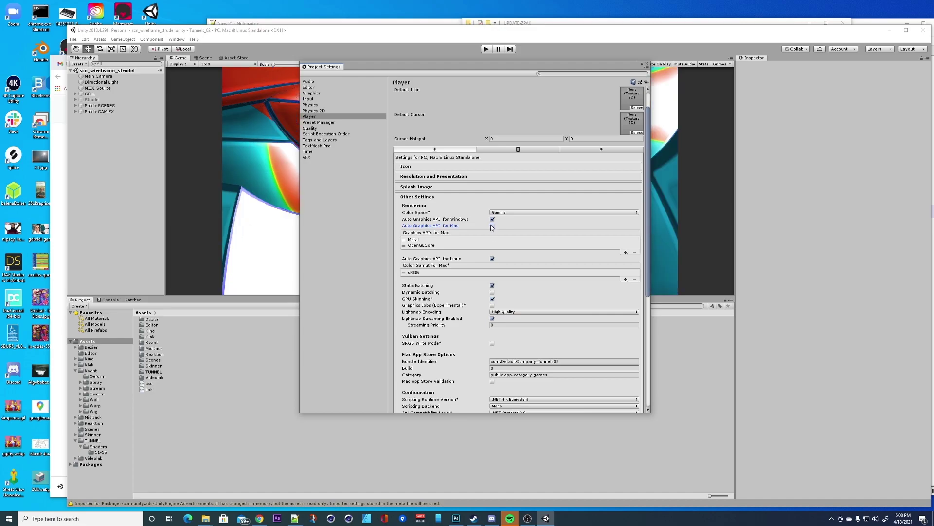
pyautogui.click(492, 226)
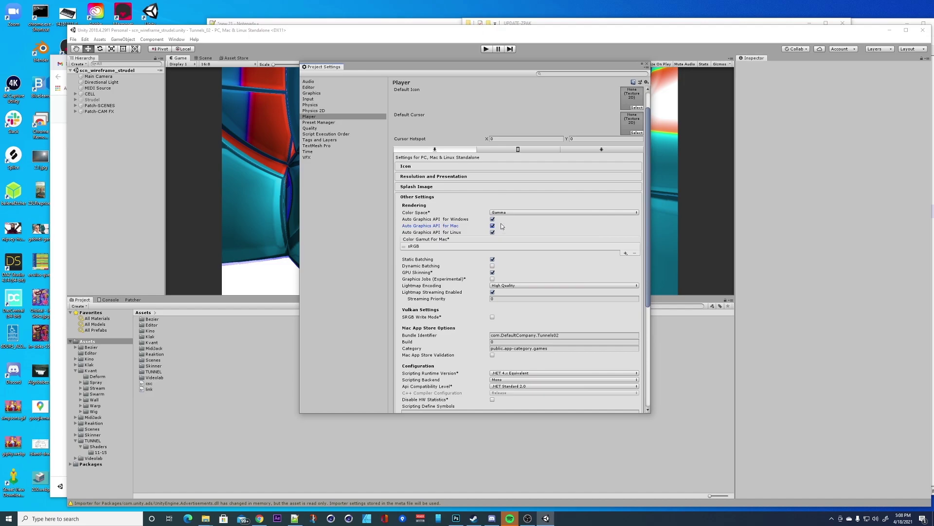
pyautogui.click(493, 219)
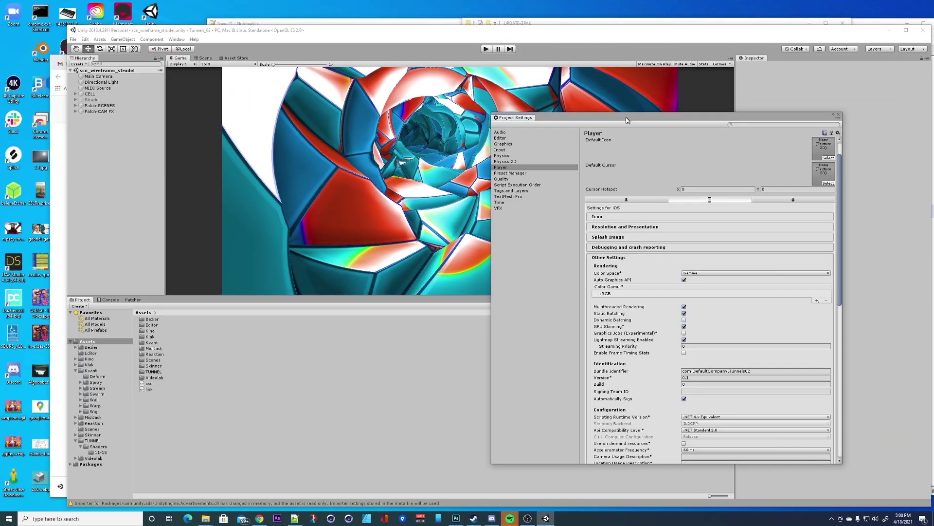
pyautogui.moveTo(626, 116); pyautogui.dragTo(525, 114)
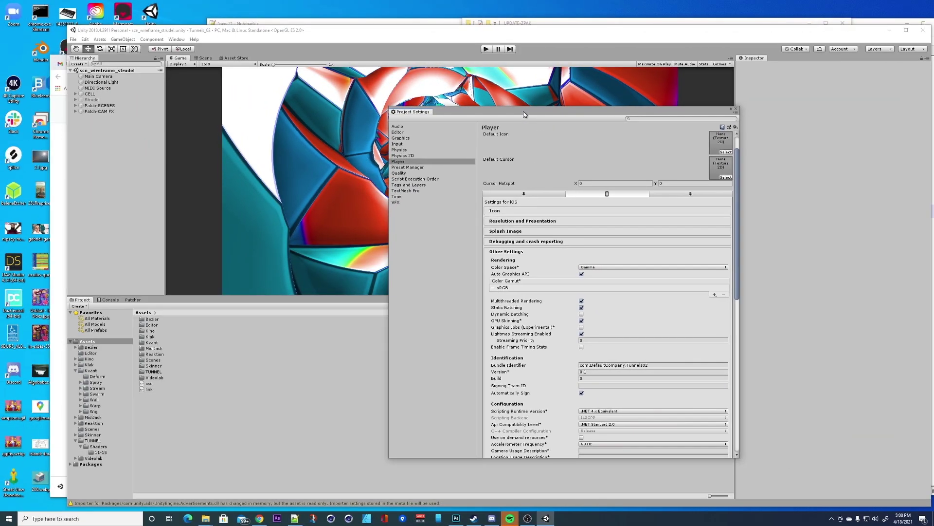
# Open the videopak build settings window from the Assets menu, then close it
pyautogui.click(86, 39)
pyautogui.moveTo(99, 39)
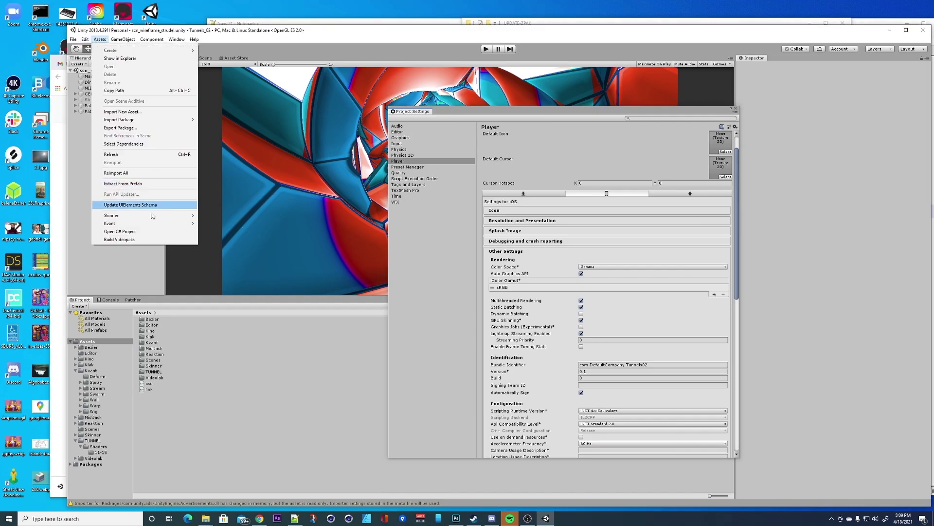
pyautogui.click(119, 240)
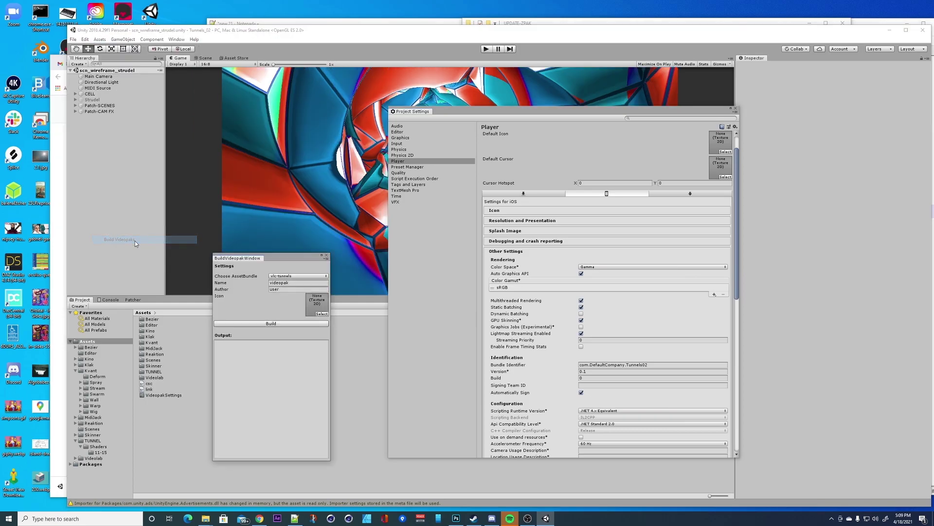
pyautogui.moveTo(290, 258); pyautogui.dragTo(387, 213)
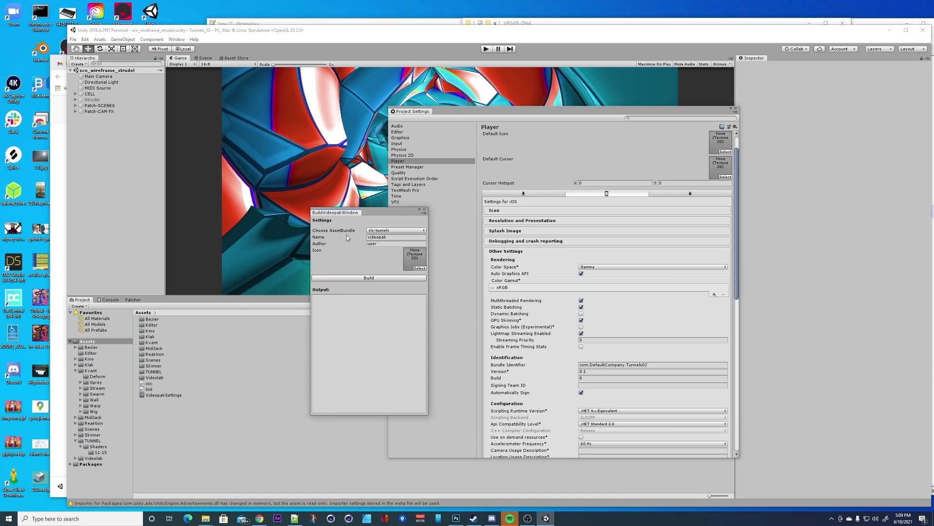
pyautogui.click(423, 210)
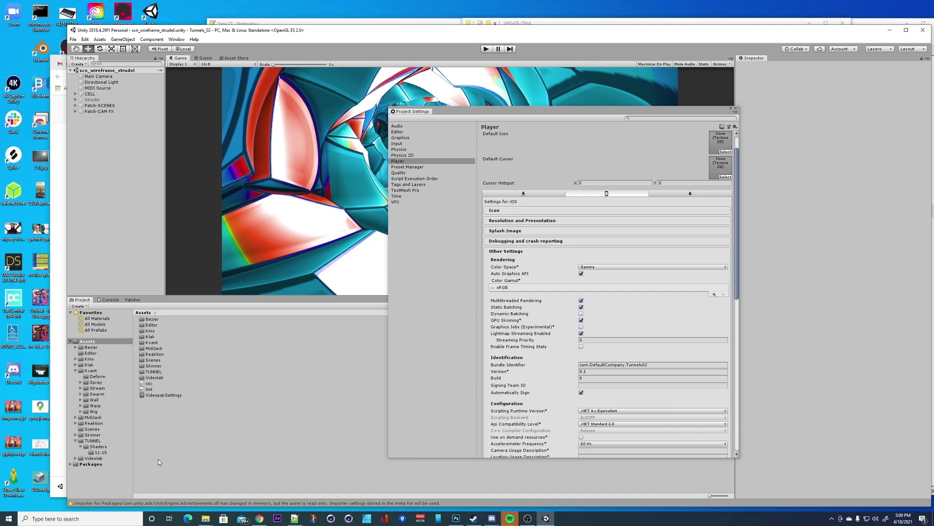
# Browse from the TUNNEL folder to Assets/Scenes and select the scn_wireframe_strudel scene
pyautogui.click(97, 446)
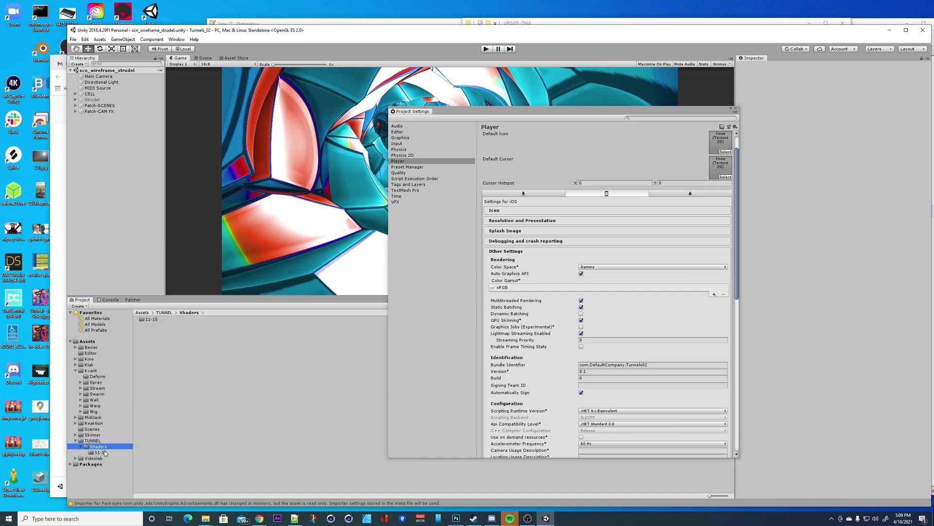
pyautogui.click(92, 440)
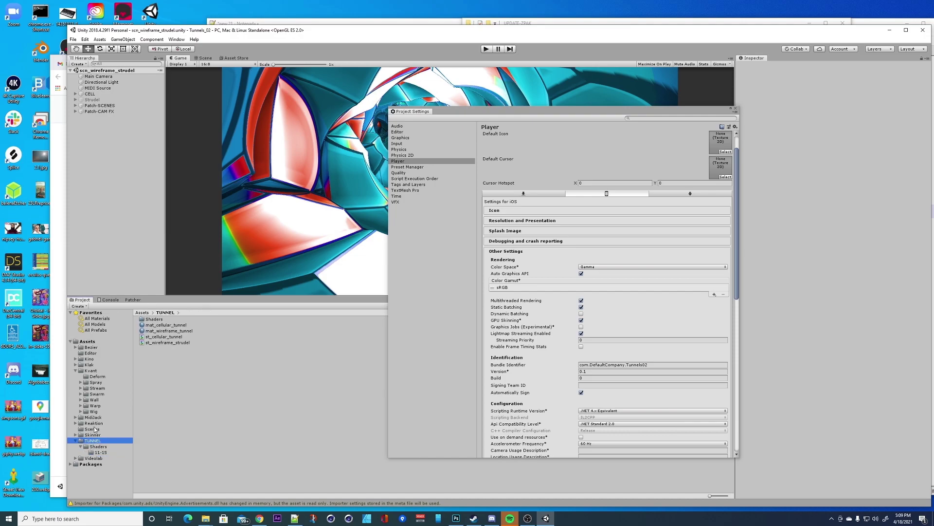
pyautogui.click(93, 429)
pyautogui.click(165, 325)
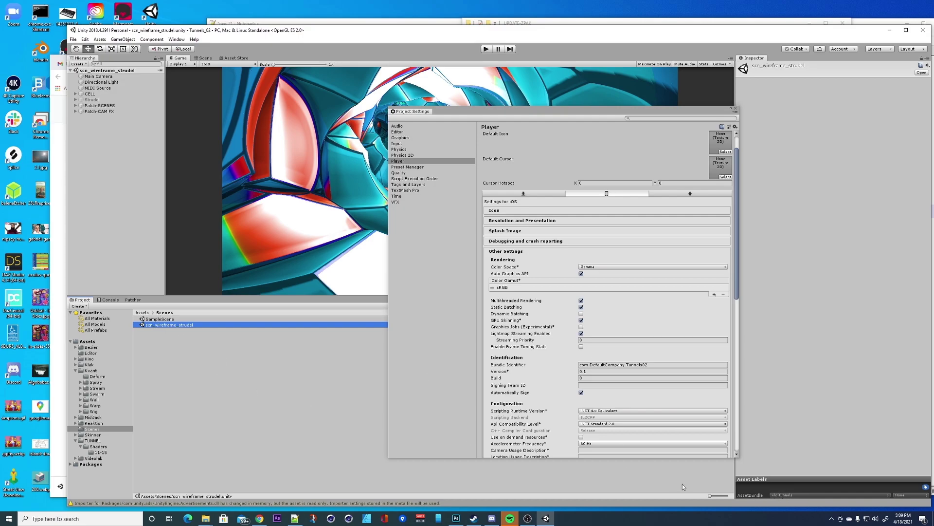
# Open Build Videopaks and enter name shader-tunnel and author Videolab-Creators
pyautogui.click(99, 40)
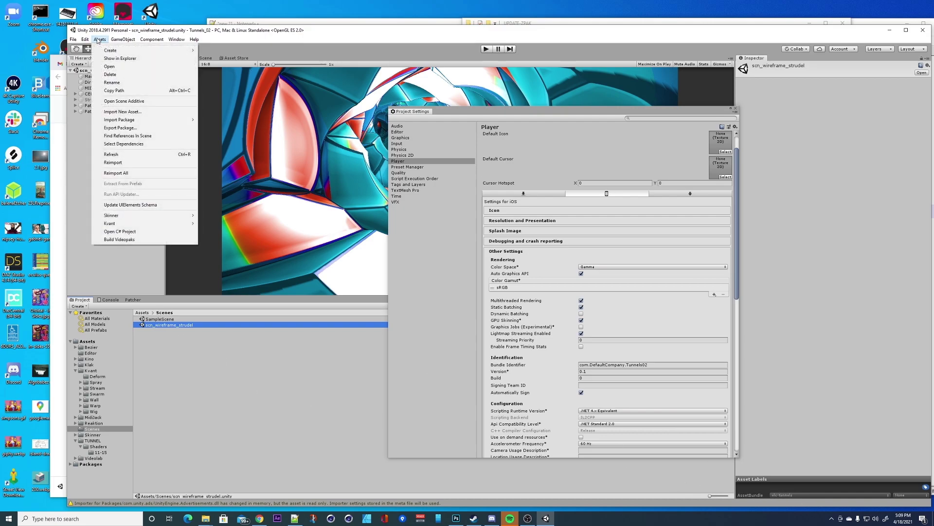
pyautogui.click(119, 239)
pyautogui.moveTo(369, 215); pyautogui.dragTo(373, 234)
pyautogui.click(360, 238)
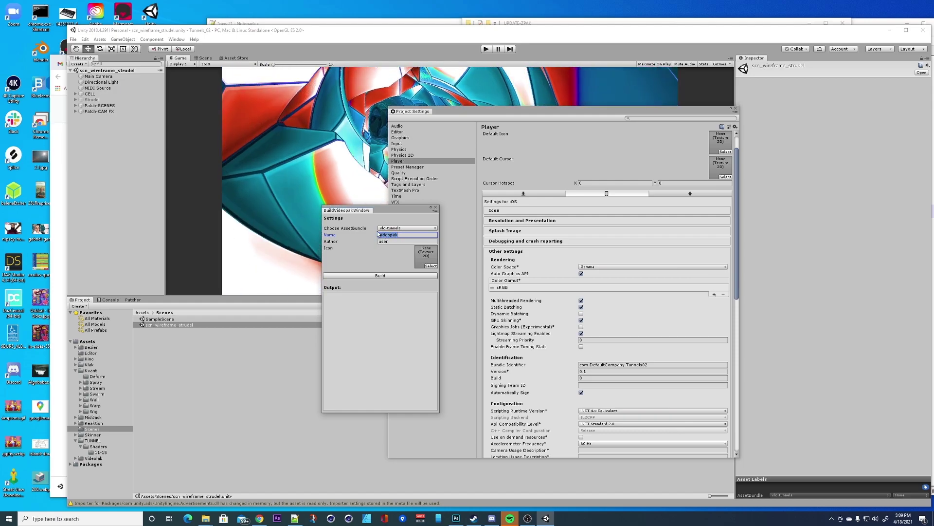
pyautogui.write('shader-tunnel')
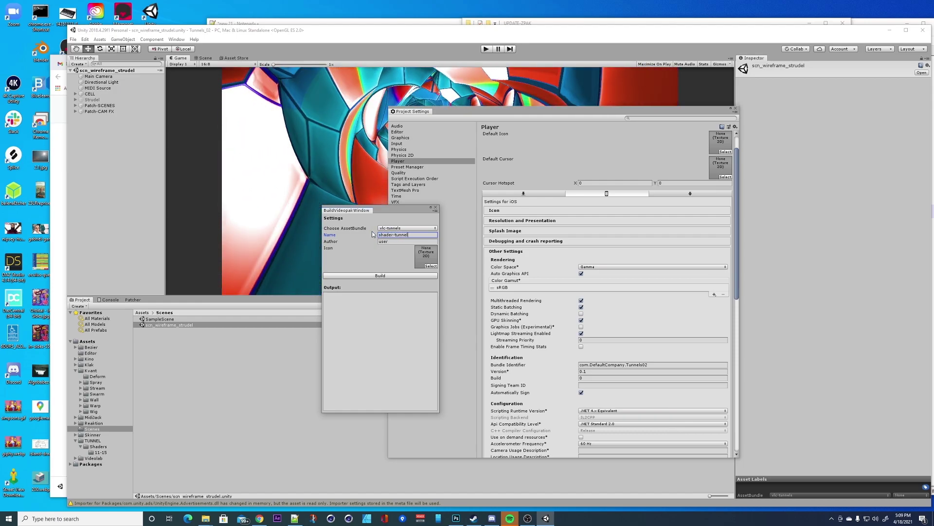
pyautogui.press('Tab')
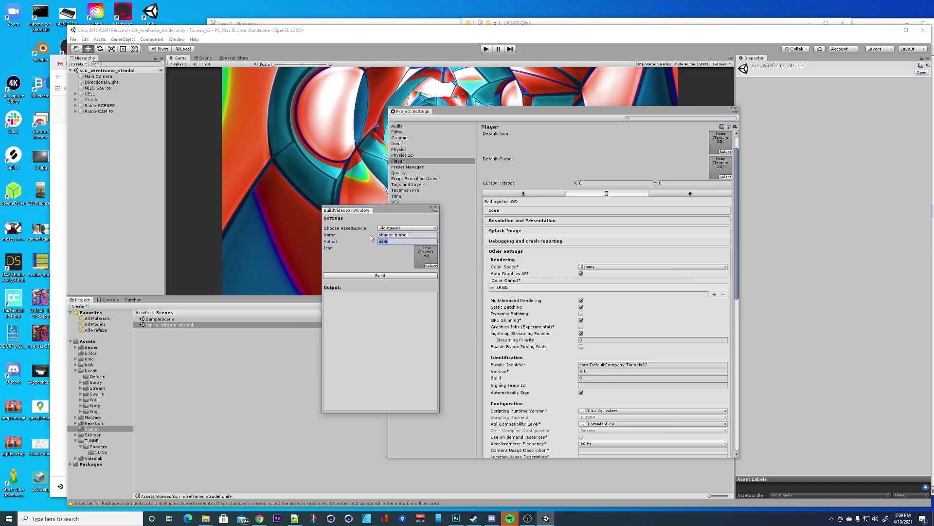
pyautogui.write('Video')
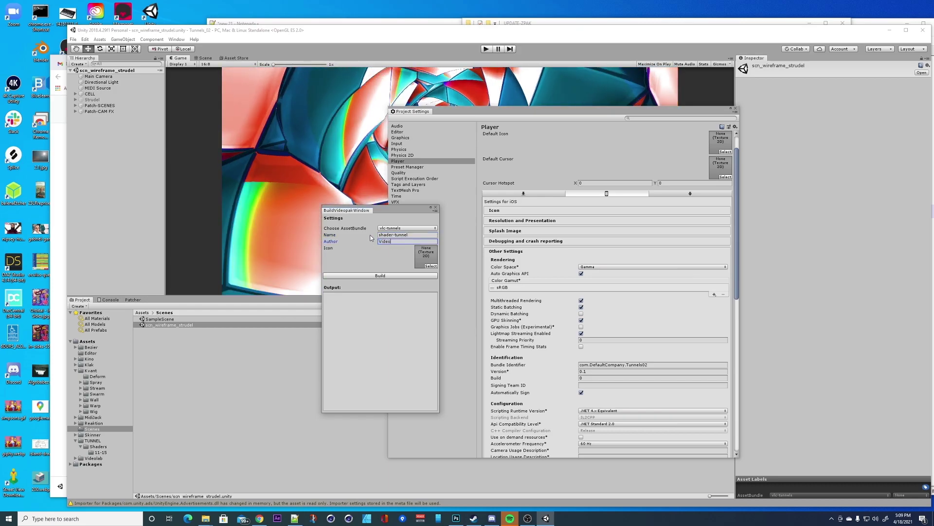
pyautogui.write('lab-')
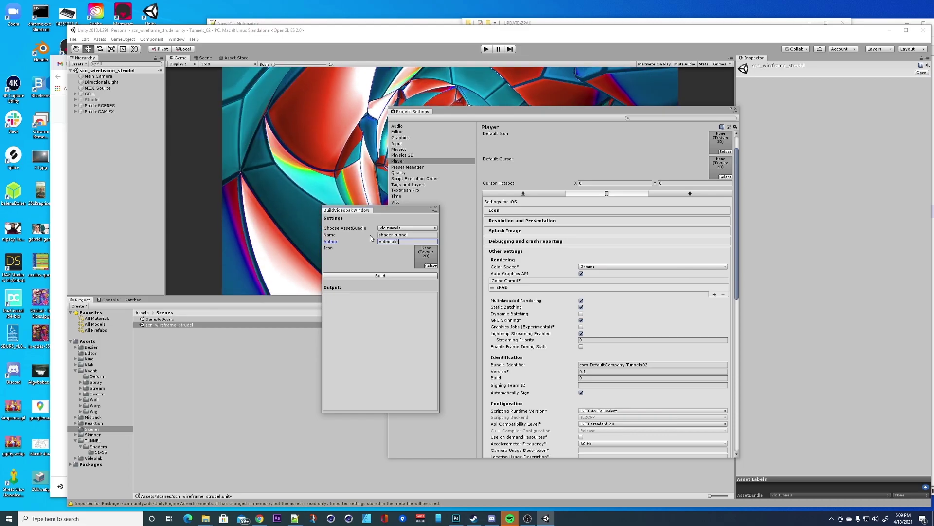
pyautogui.write('Creators')
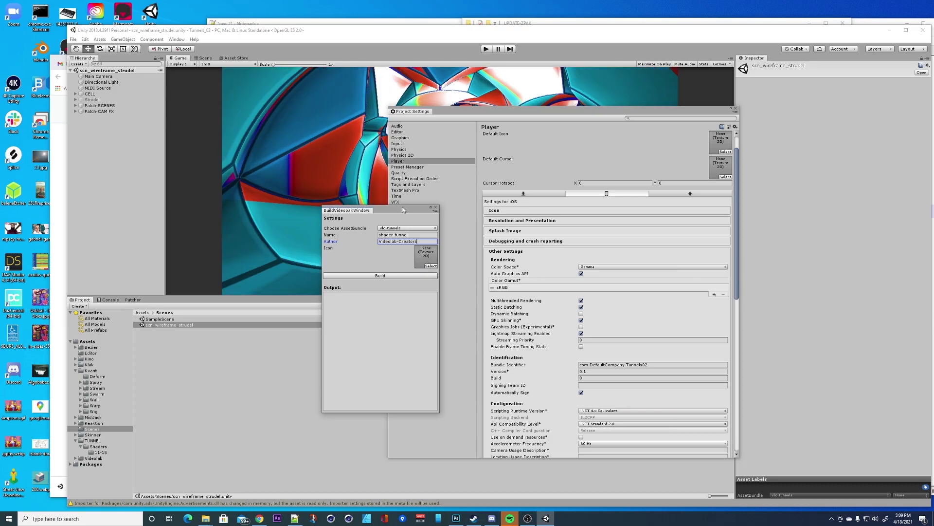
pyautogui.moveTo(403, 210); pyautogui.dragTo(388, 201)
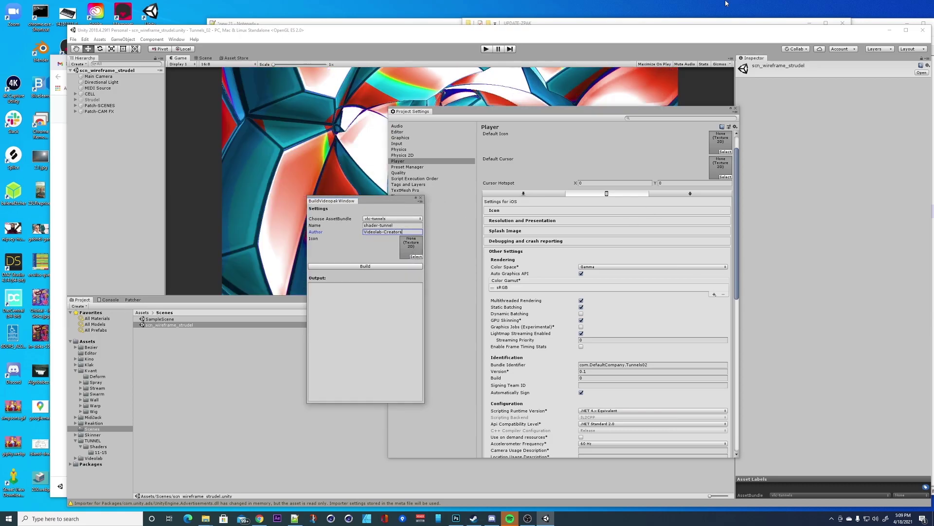
pyautogui.press('super+e')
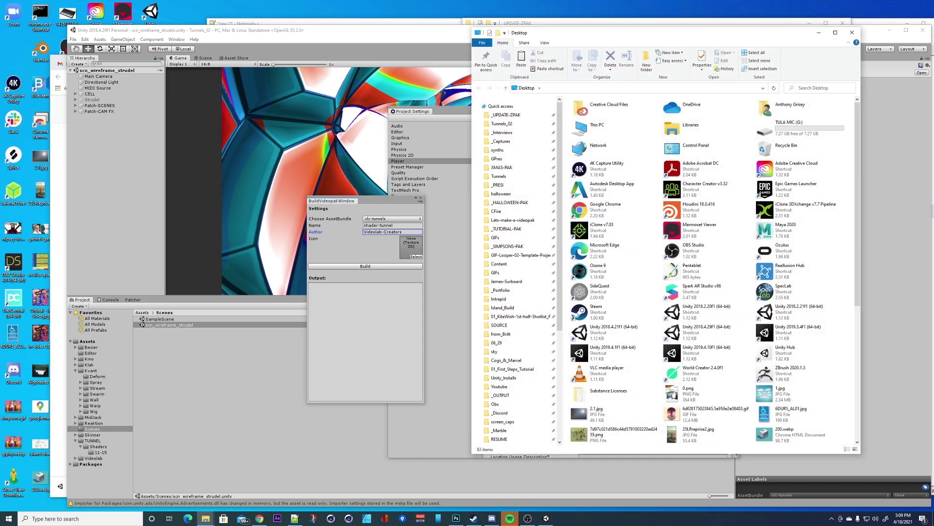
# Drag Tunnel-Shaders-01.png from _UPDATE-ZPAK\_App-Icon into Unity's Scenes folder, then close Explorer
pyautogui.click(504, 115)
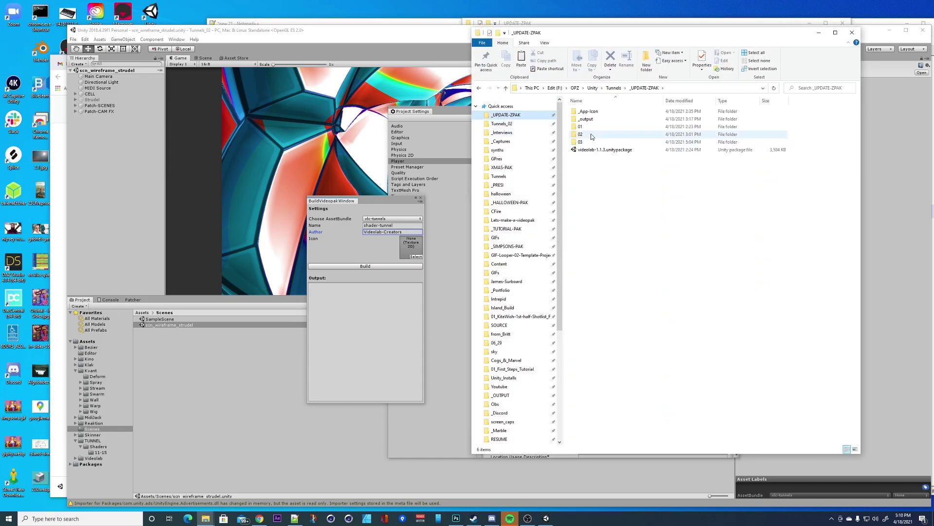
pyautogui.doubleClick(588, 111)
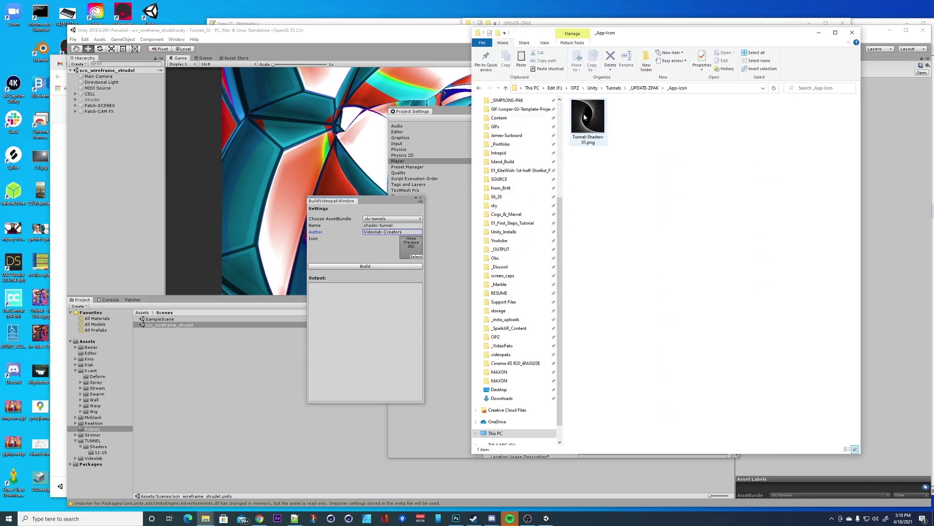
pyautogui.moveTo(589, 117); pyautogui.dragTo(192, 396)
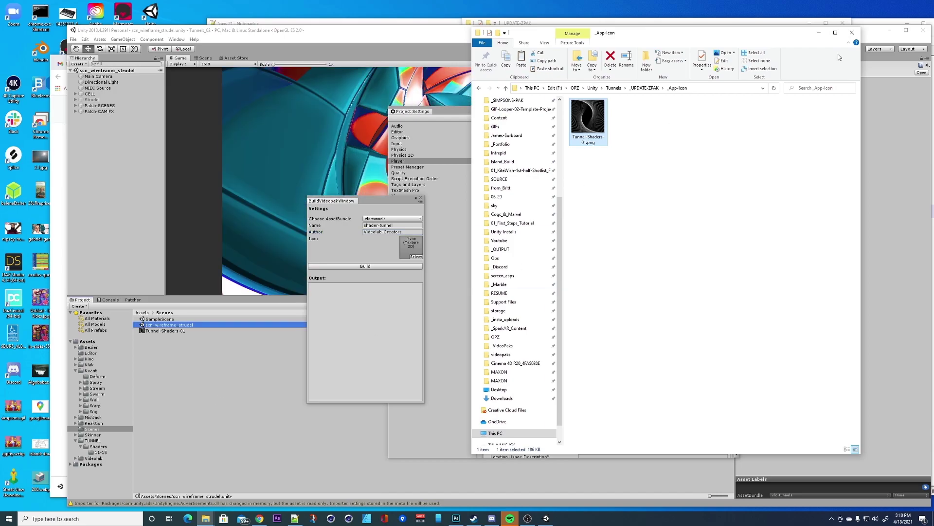
pyautogui.click(852, 33)
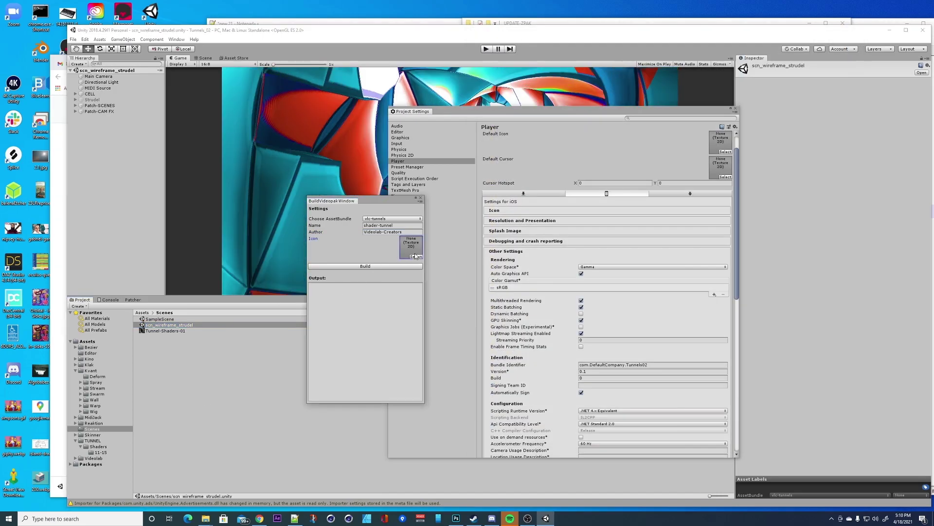
# Set Tunnel-Shaders-01 as the videopak icon
pyautogui.click(416, 256)
pyautogui.doubleClick(277, 78)
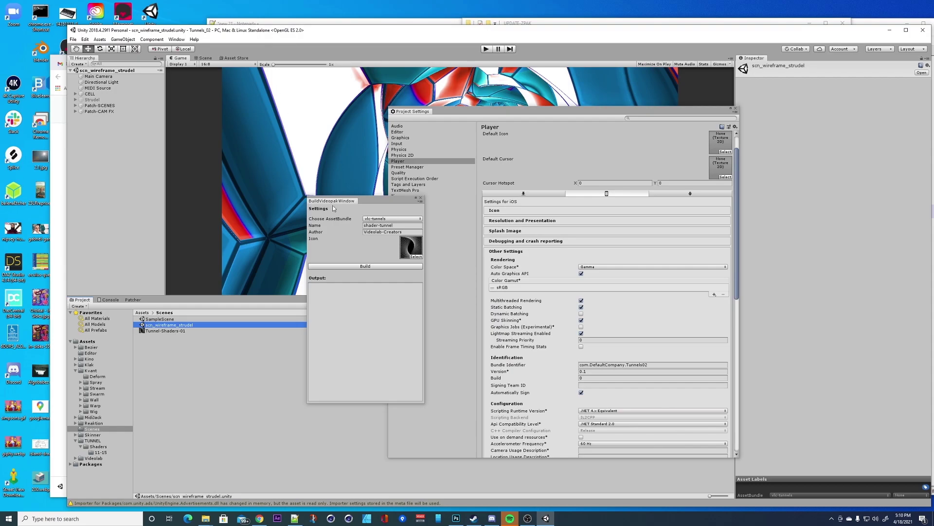
pyautogui.moveTo(386, 196); pyautogui.dragTo(382, 196)
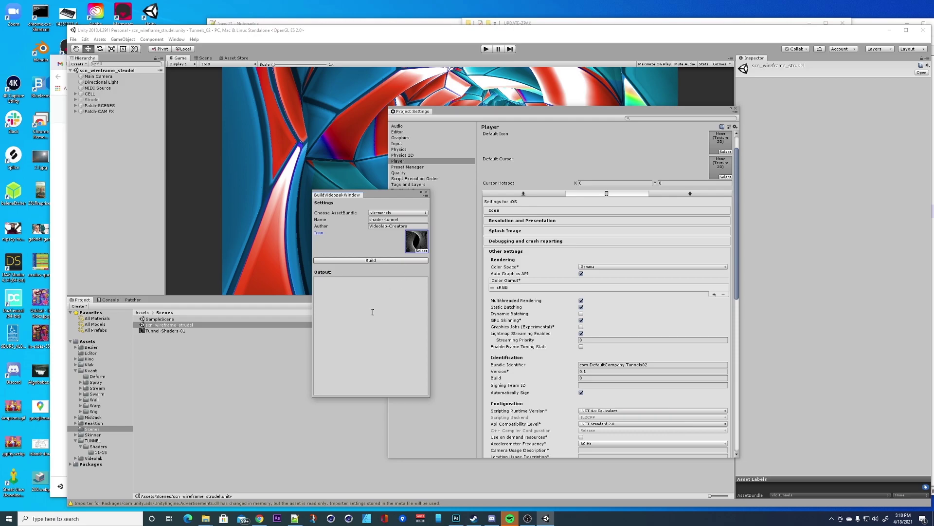
pyautogui.moveTo(375, 193); pyautogui.dragTo(365, 191)
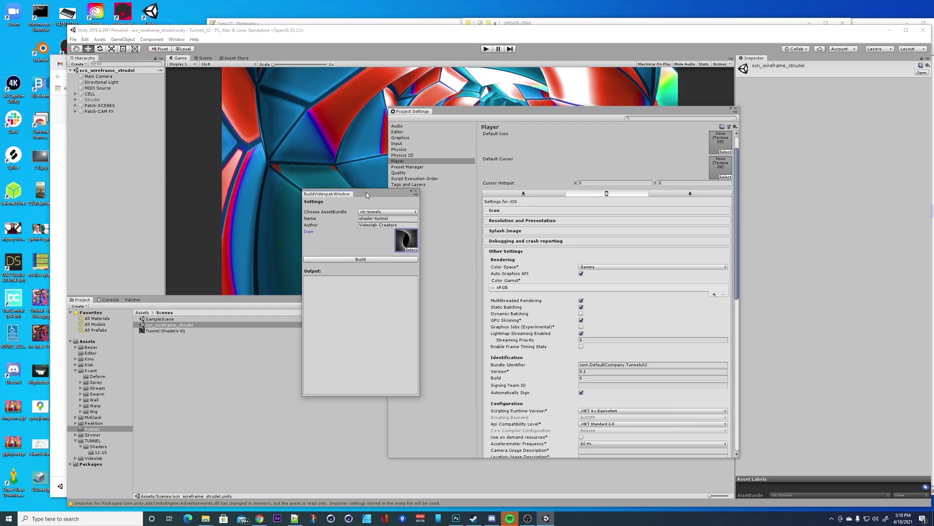
# Build the videopak and save it into a new v2 folder inside _output
pyautogui.click(357, 260)
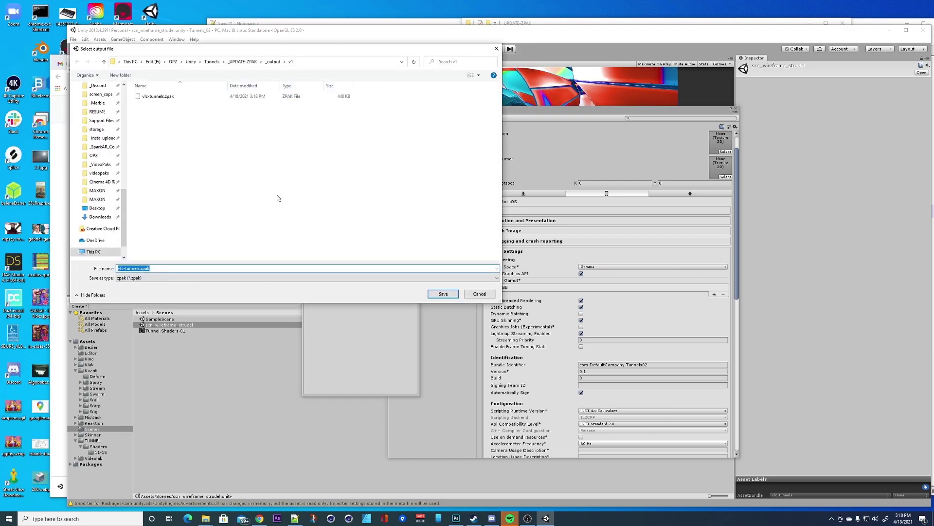
pyautogui.click(273, 62)
pyautogui.rightClick(189, 142)
pyautogui.moveTo(156, 210)
pyautogui.click(228, 211)
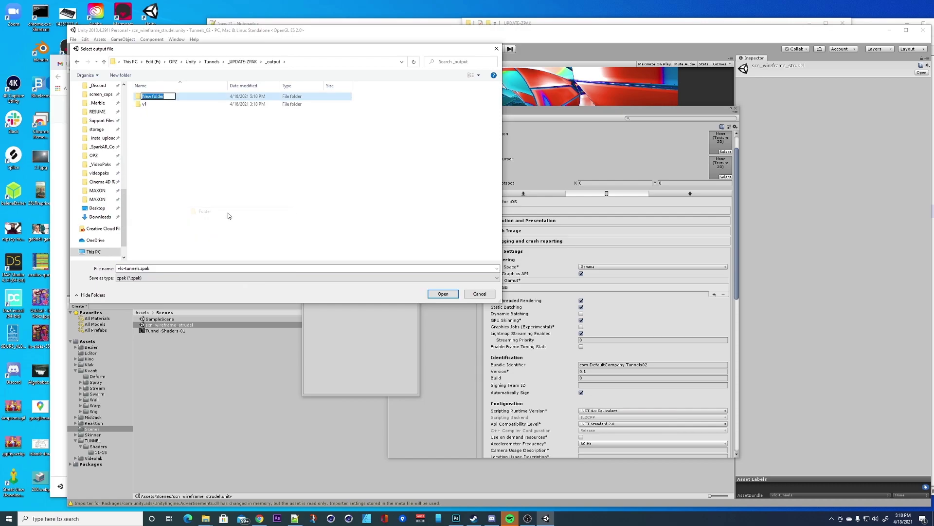
pyautogui.write('v2')
pyautogui.press('Return')
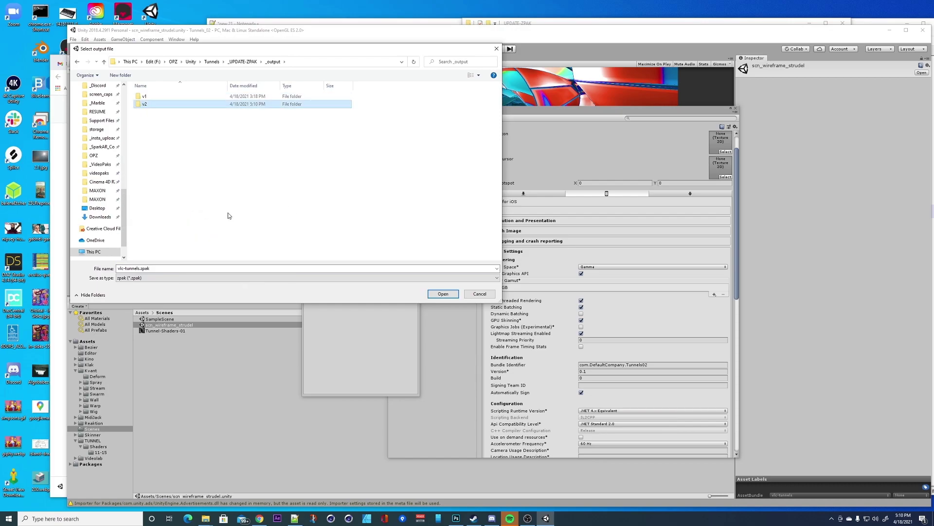
pyautogui.click(437, 294)
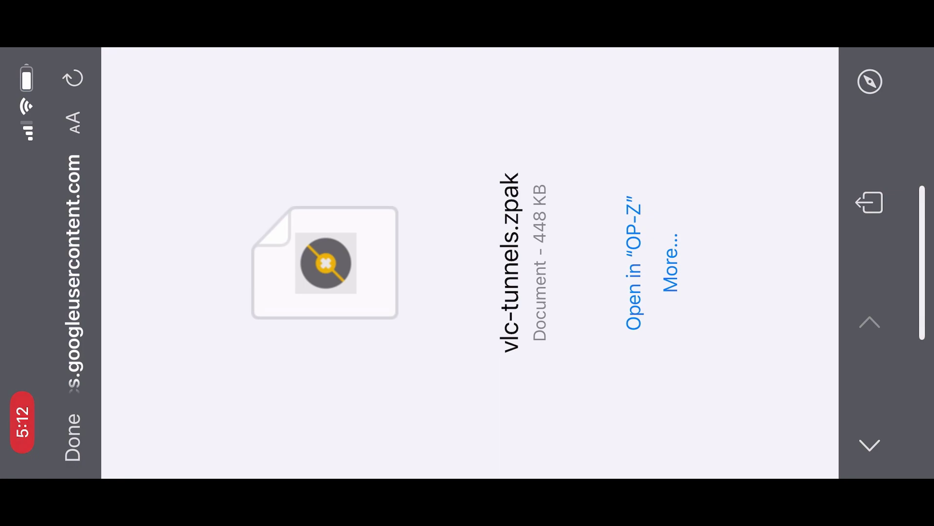
# Open the downloaded vlc-tunnels.zpak in the OP-Z app from Safari
pyautogui.click(634, 263)
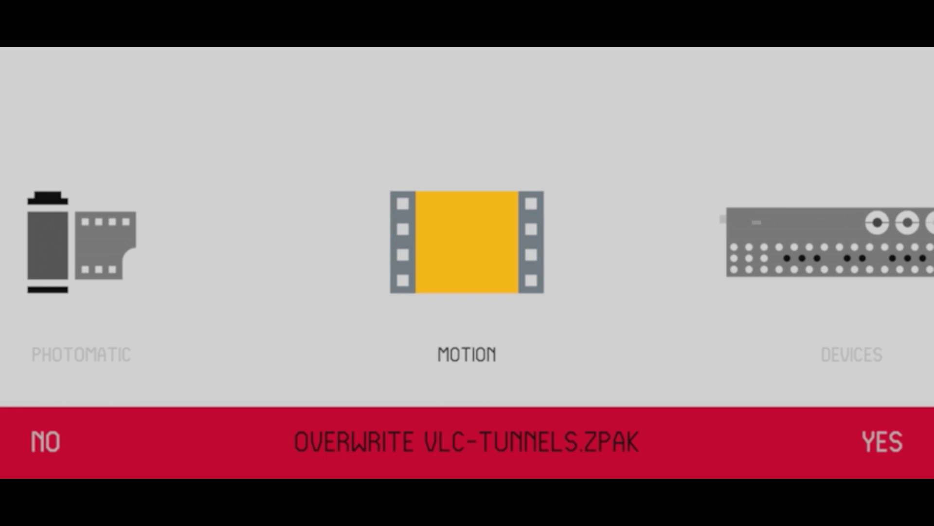
# Overwrite the old vlc-tunnels.zpak, then select SHADER TUNNELS in the MOTION videopaks carousel
pyautogui.click(882, 441)
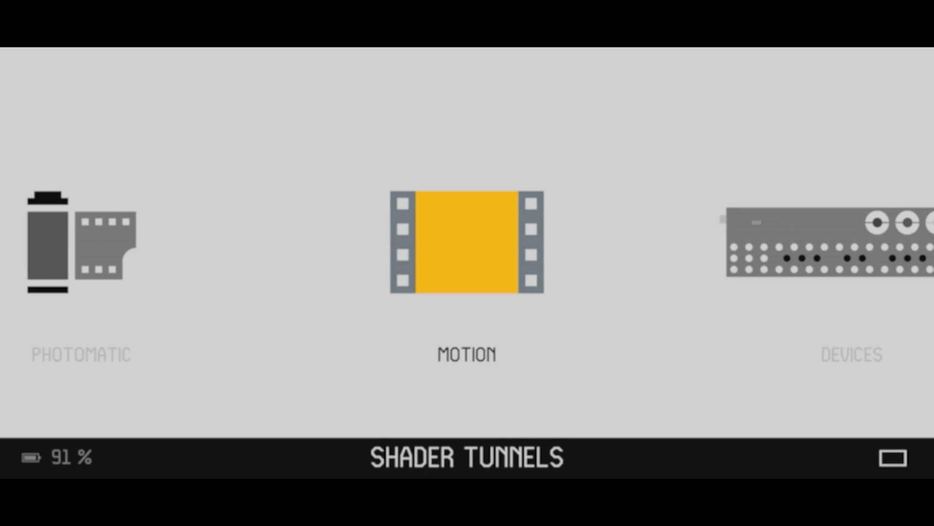
pyautogui.click(467, 241)
pyautogui.moveTo(632, 242); pyautogui.dragTo(477, 242)
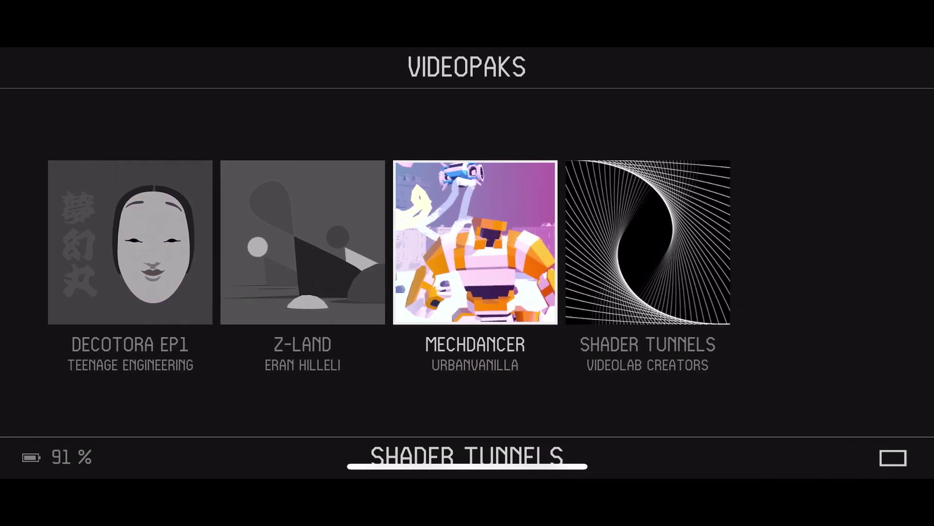
pyautogui.moveTo(647, 242); pyautogui.dragTo(482, 242)
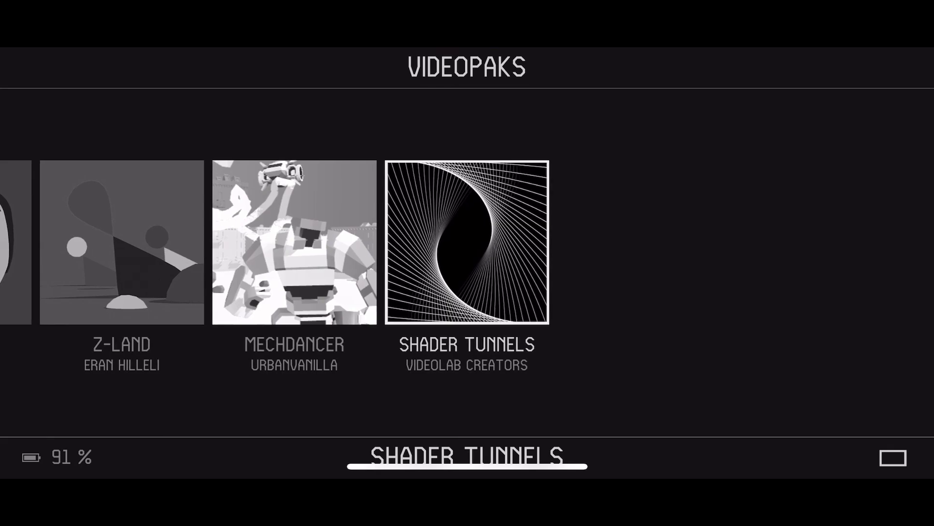